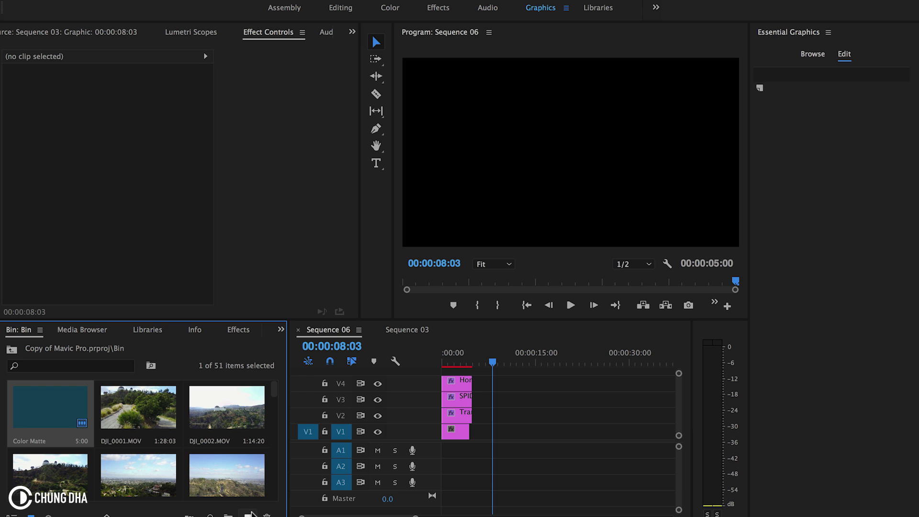
# Create a new 1920x1080 color matte with the teal hex colour 10455A.
pyautogui.click(248, 516)
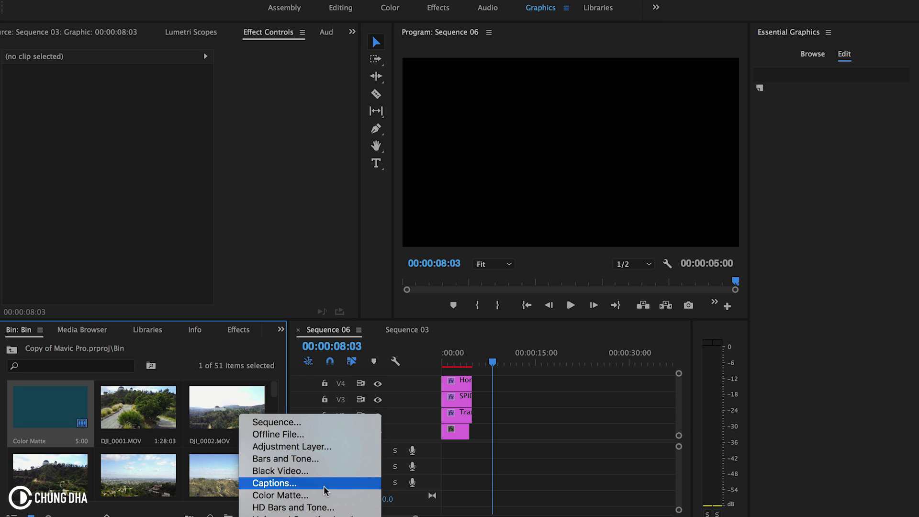
pyautogui.click(322, 496)
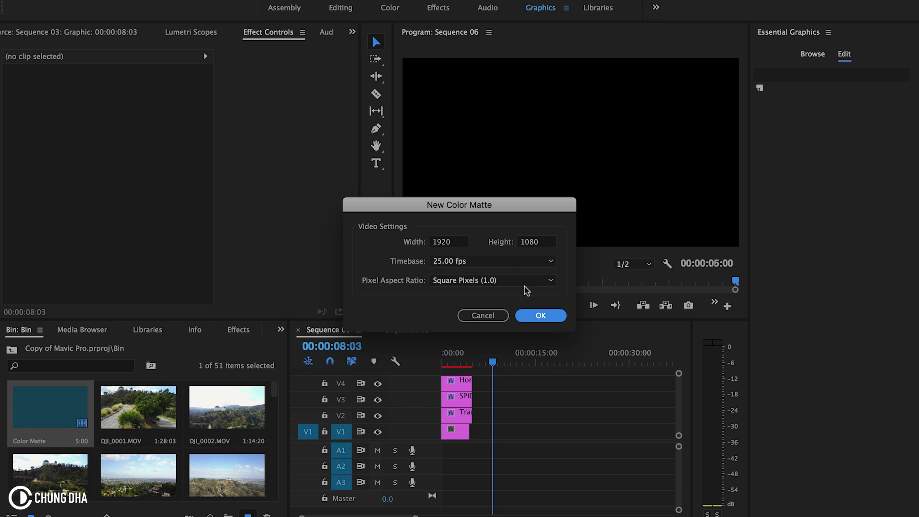
pyautogui.click(541, 316)
pyautogui.doubleClick(525, 274)
pyautogui.write('10455A')
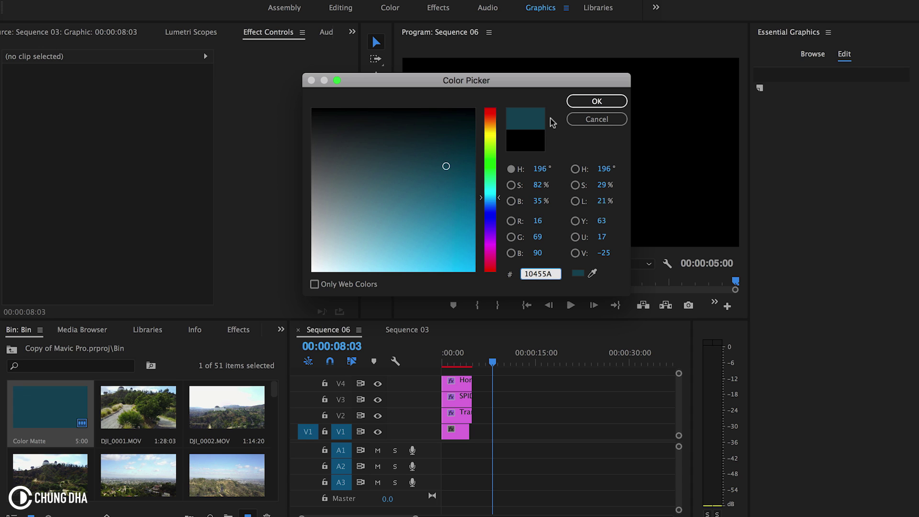
pyautogui.click(585, 103)
# Keep the name Color Matte and place the matte on V1 at the playhead.
pyautogui.click(488, 290)
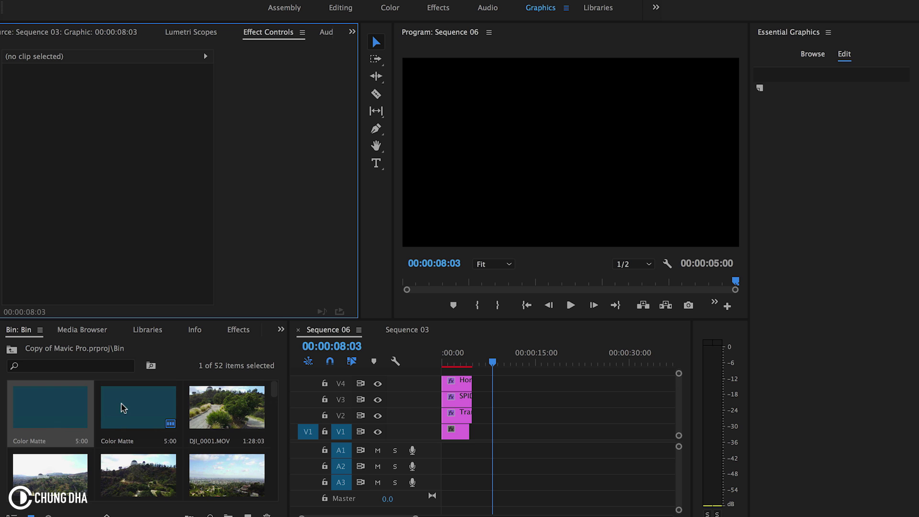
pyautogui.moveTo(74, 411); pyautogui.dragTo(493, 439)
pyautogui.moveTo(493, 362); pyautogui.dragTo(503, 363)
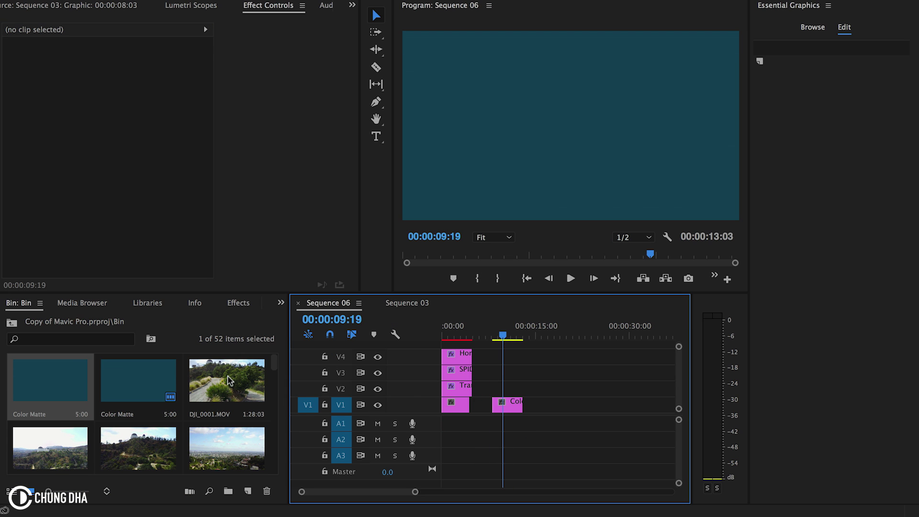
# Create a Transparent Video item and place it on V2 above the matte.
pyautogui.click(248, 491)
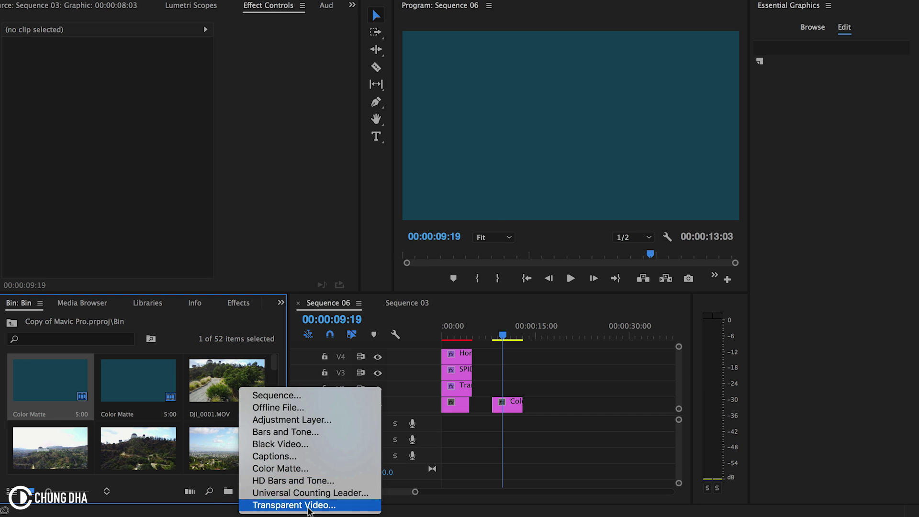
pyautogui.click(306, 503)
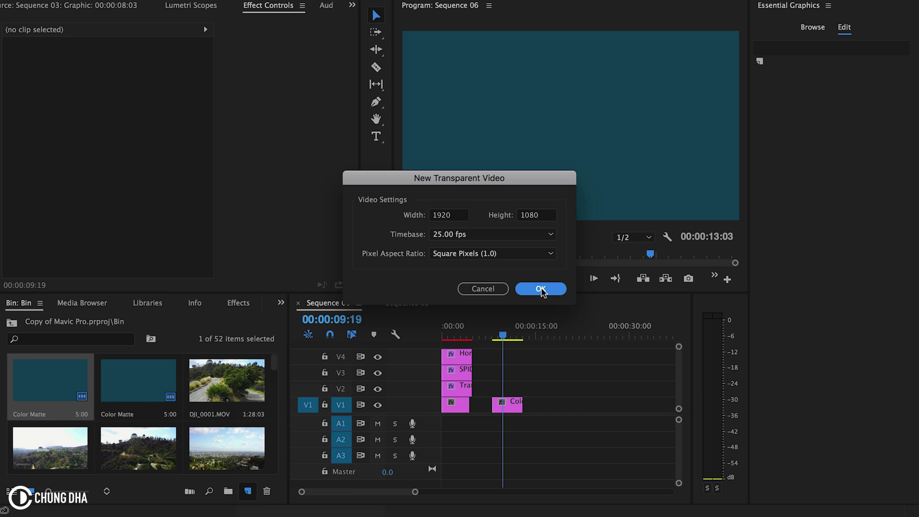
pyautogui.click(540, 288)
pyautogui.moveTo(158, 431); pyautogui.dragTo(496, 415)
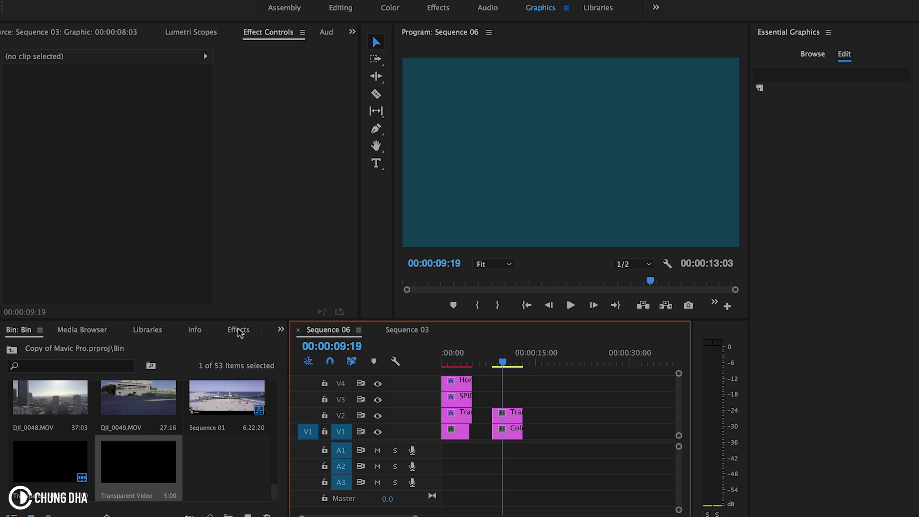
# Apply the CD Vignette preset from the Effects panel to the transparent video.
pyautogui.click(280, 330)
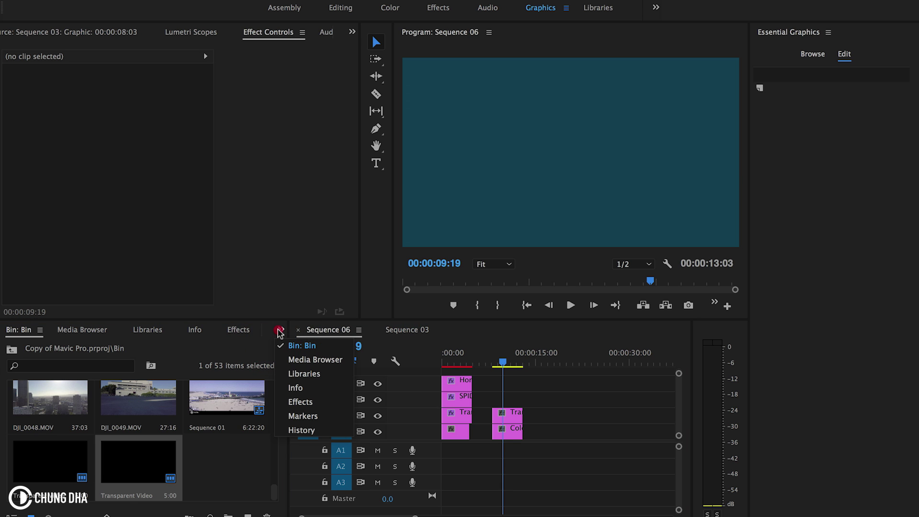
pyautogui.click(321, 404)
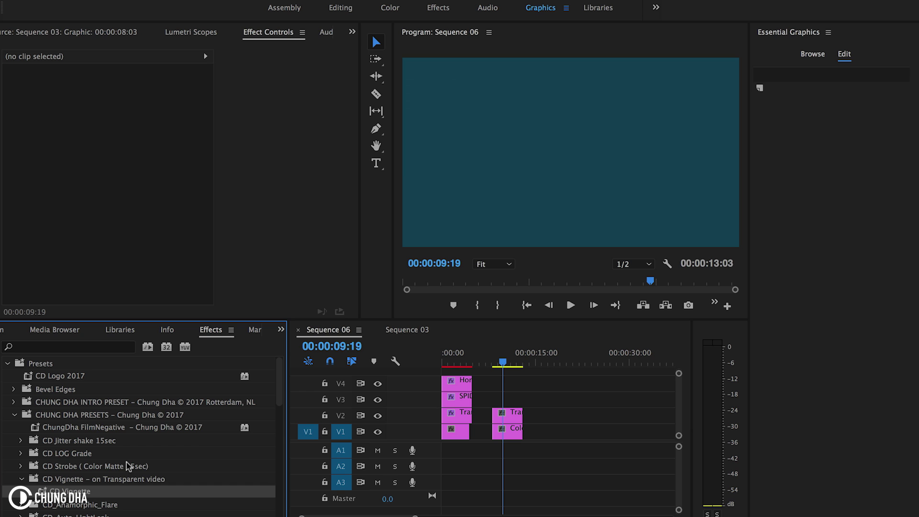
pyautogui.moveTo(83, 492); pyautogui.dragTo(509, 418)
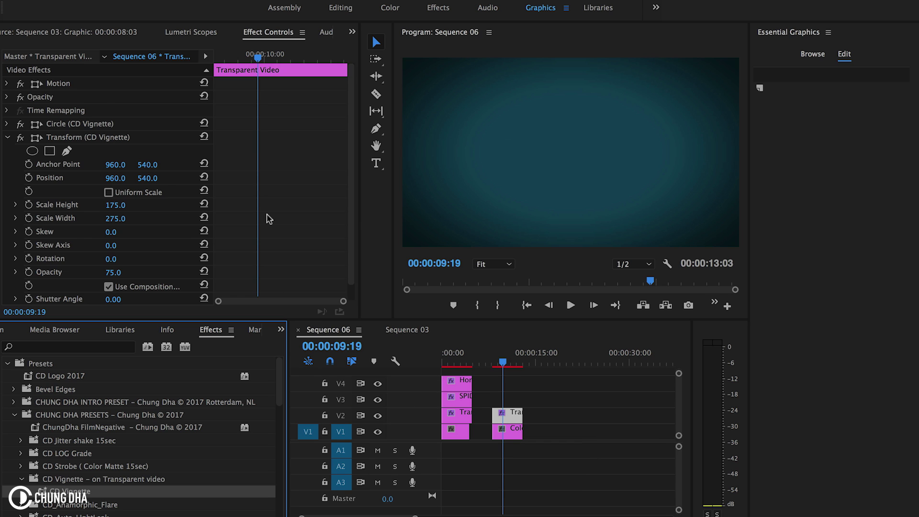
pyautogui.scroll(-1, 270, 218)
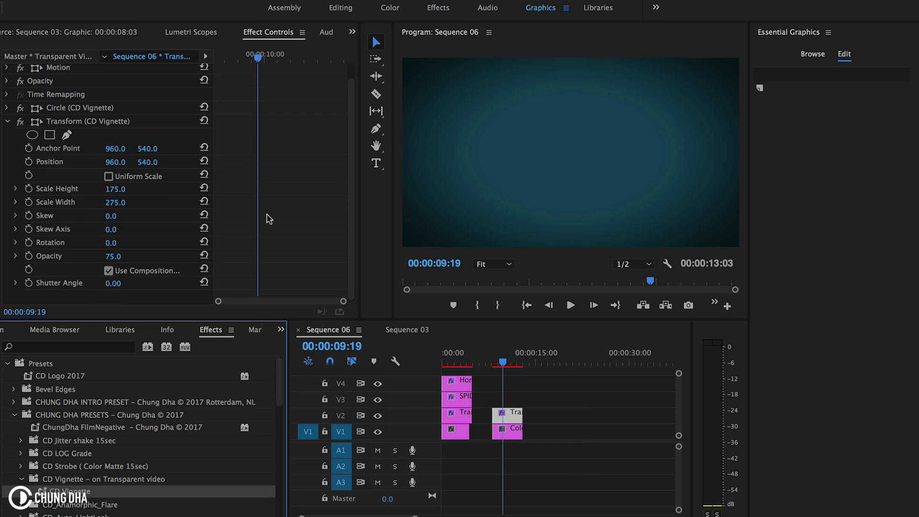
pyautogui.click(113, 257)
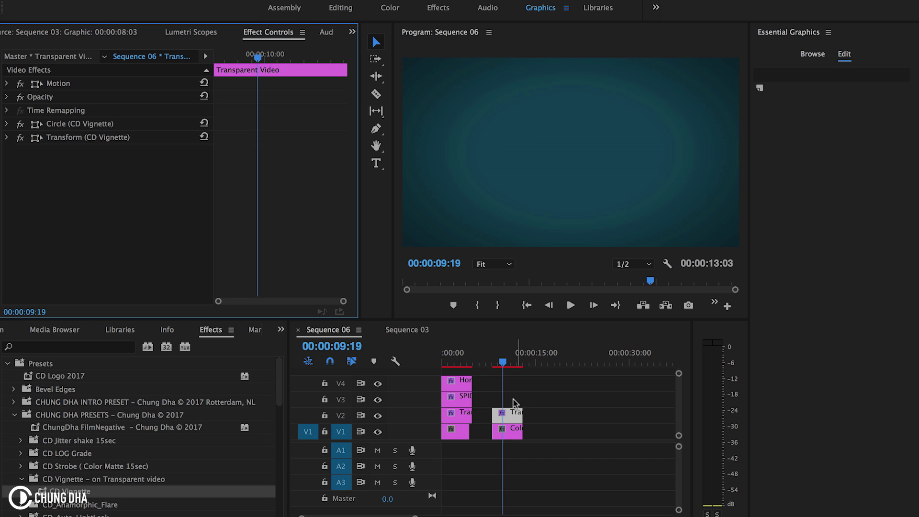
# Add a SPIDERMAN text layer on the frame in the Good Times font.
pyautogui.click(378, 168)
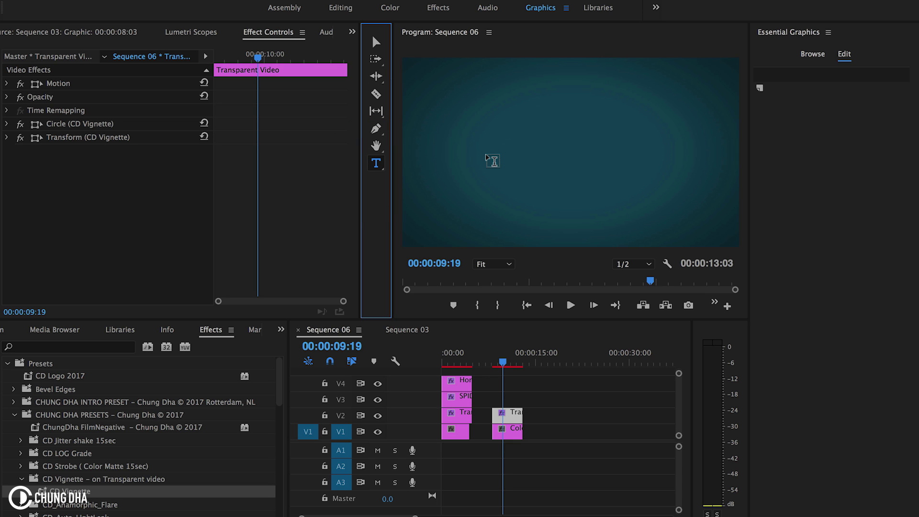
pyautogui.press('super+t')
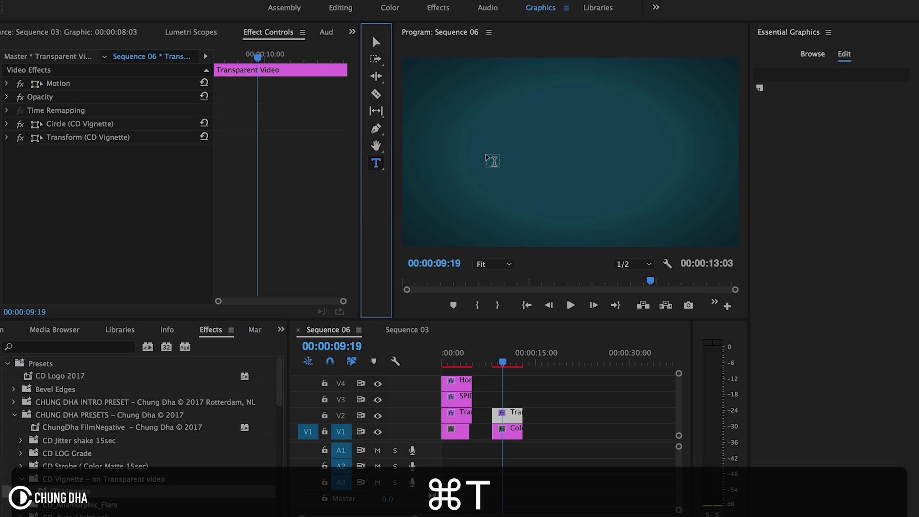
pyautogui.click(487, 155)
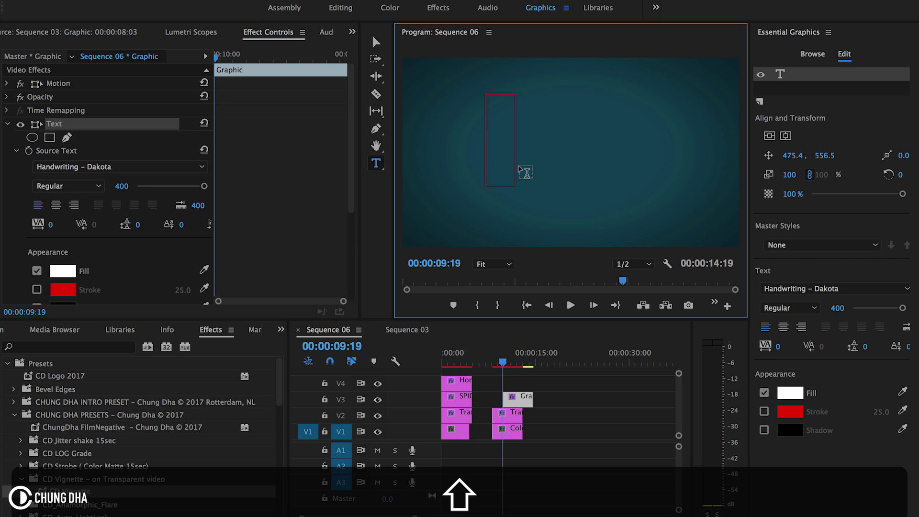
pyautogui.write('SPIDERMAN')
pyautogui.press('super+a')
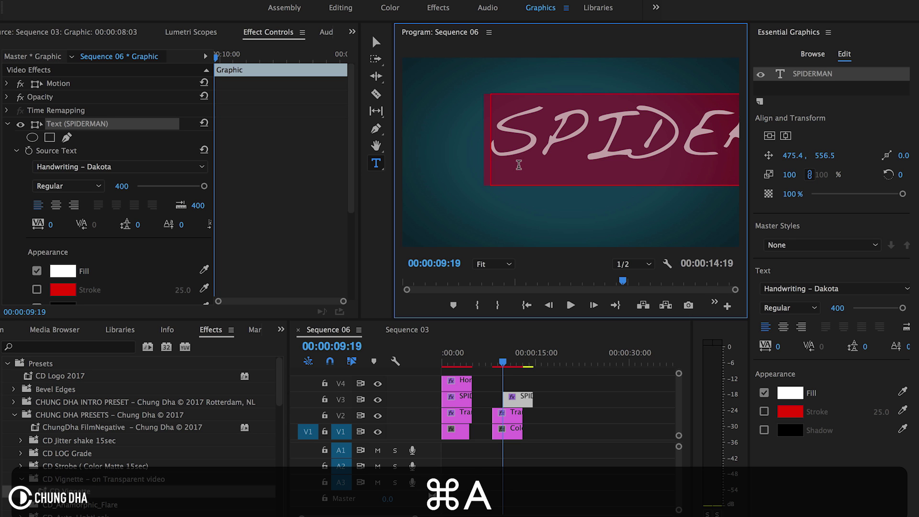
pyautogui.click(812, 287)
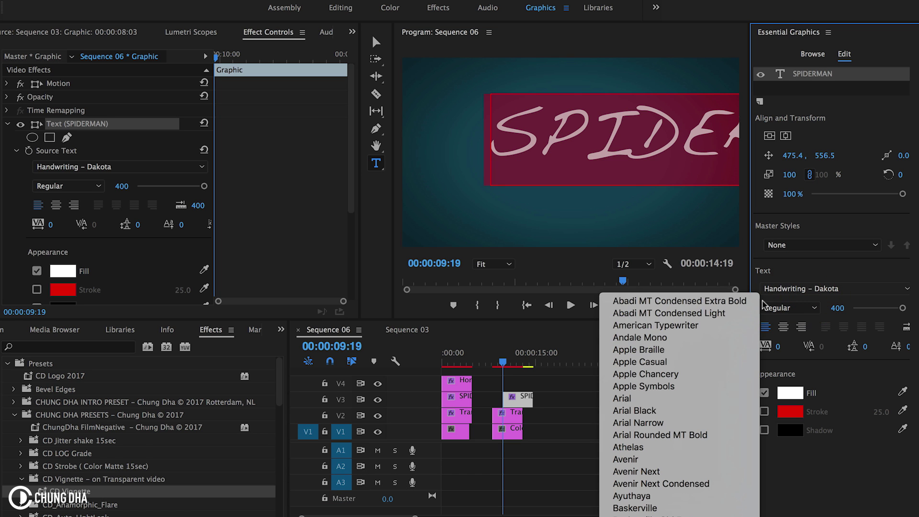
pyautogui.scroll(-10, 709, 332)
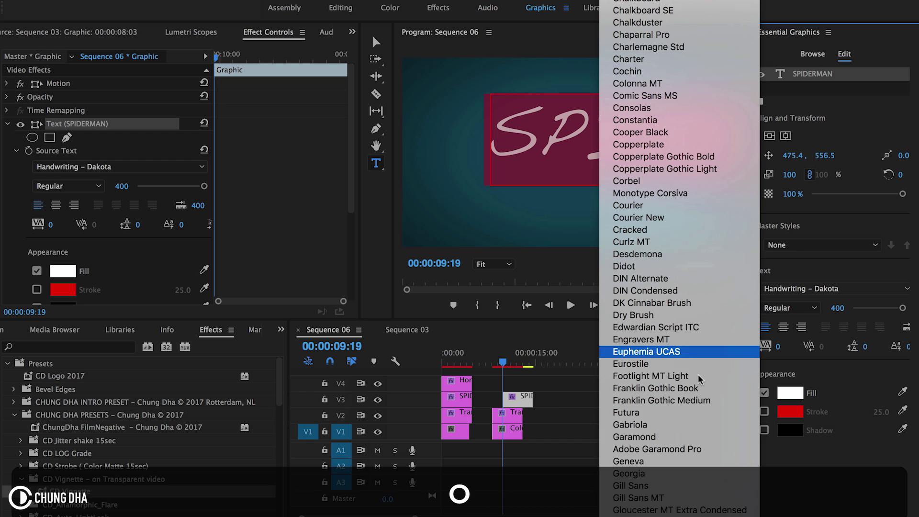
pyautogui.click(632, 515)
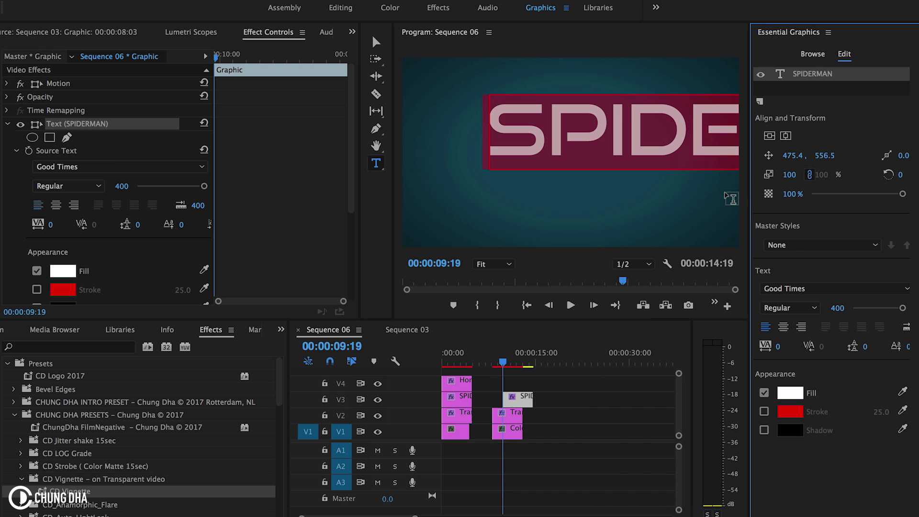
# Reduce SPIDERMAN to size 187, centre-align it and centre it in the frame.
pyautogui.click(770, 136)
pyautogui.click(786, 136)
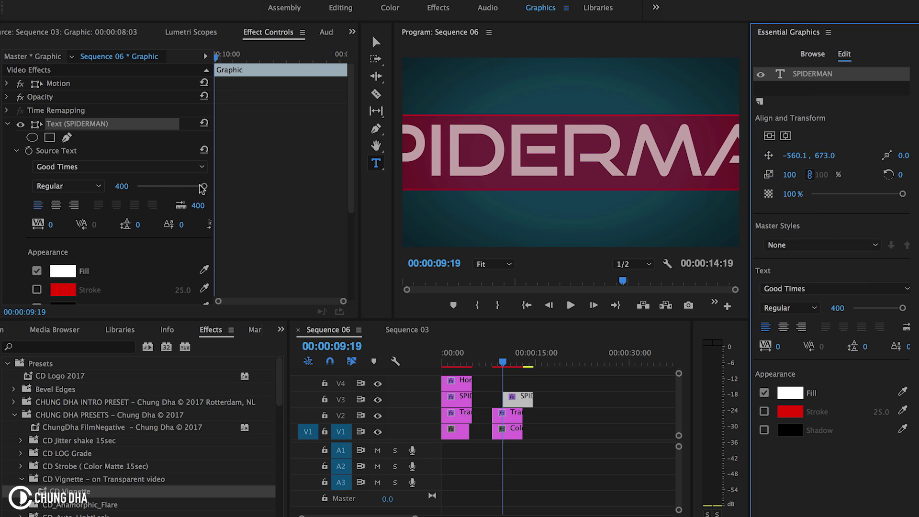
pyautogui.moveTo(203, 187); pyautogui.dragTo(174, 187)
pyautogui.click(56, 206)
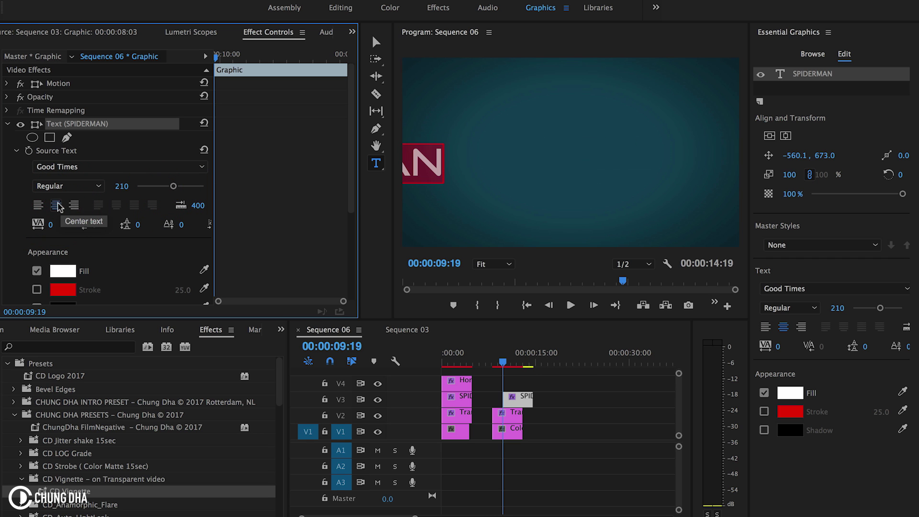
pyautogui.click(770, 136)
pyautogui.click(786, 136)
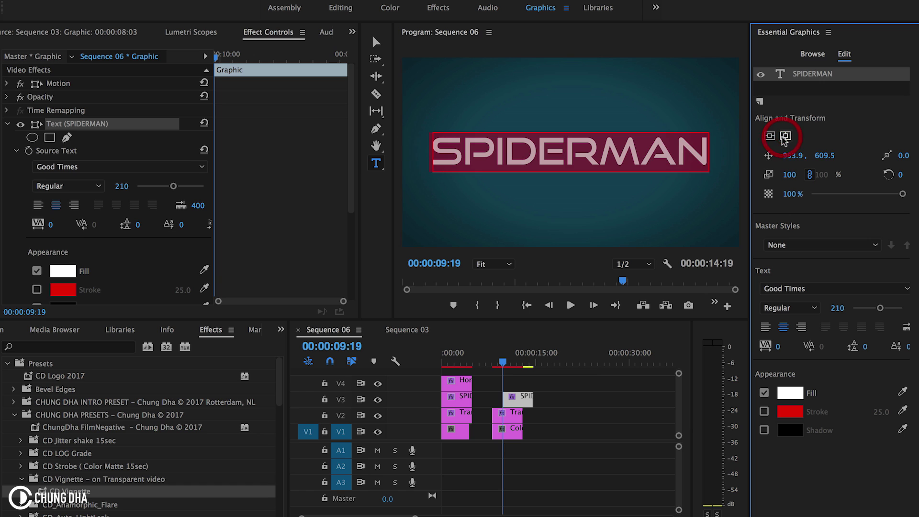
pyautogui.moveTo(173, 187); pyautogui.dragTo(168, 190)
# Give SPIDERMAN a bright yellow F2FF00 fill and turn on its red stroke outline.
pyautogui.moveTo(214, 225); pyautogui.dragTo(242, 225)
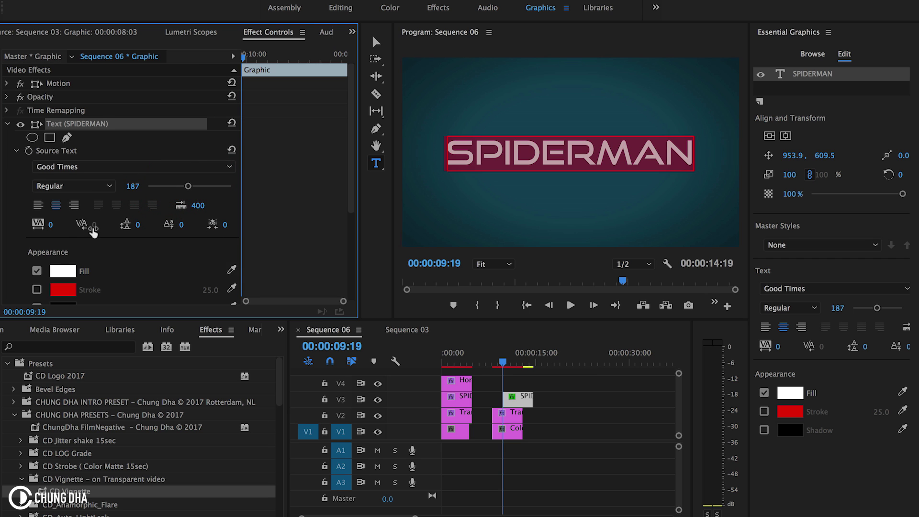
pyautogui.click(63, 271)
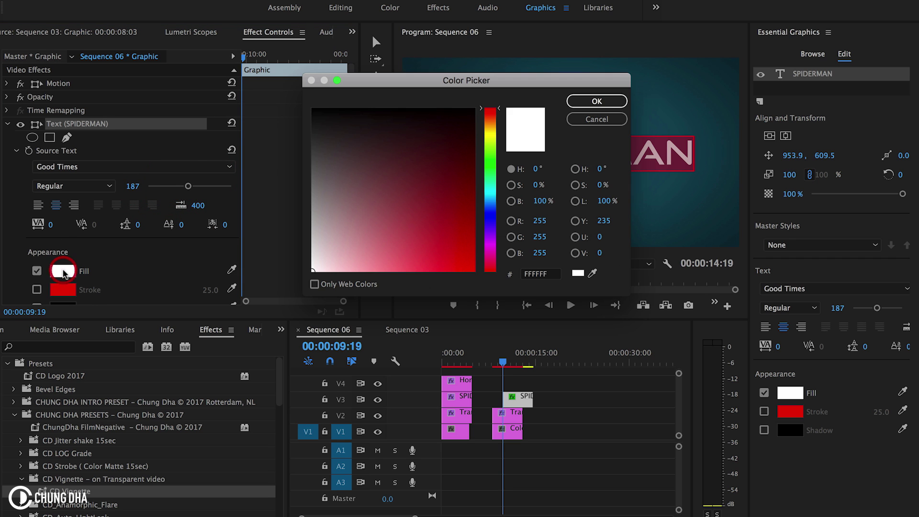
pyautogui.click(491, 137)
pyautogui.click(474, 271)
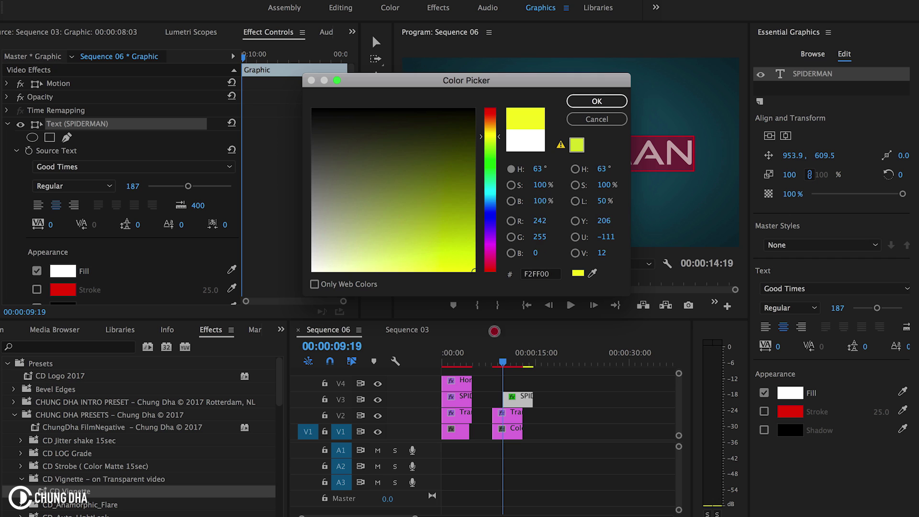
pyautogui.click(594, 99)
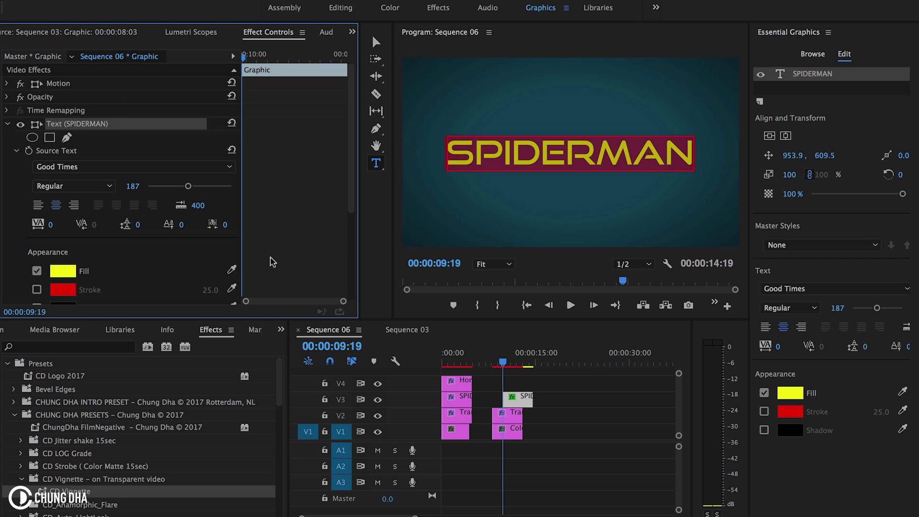
pyautogui.click(36, 290)
pyautogui.scroll(-2, 290, 251)
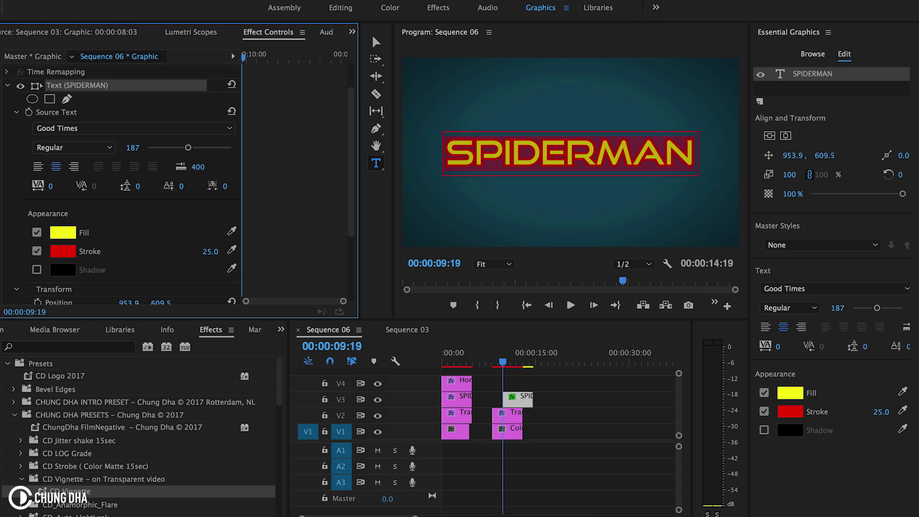
# View the SPIDERMAN title at 100% zoom in the Program monitor.
pyautogui.click(273, 248)
pyautogui.click(483, 264)
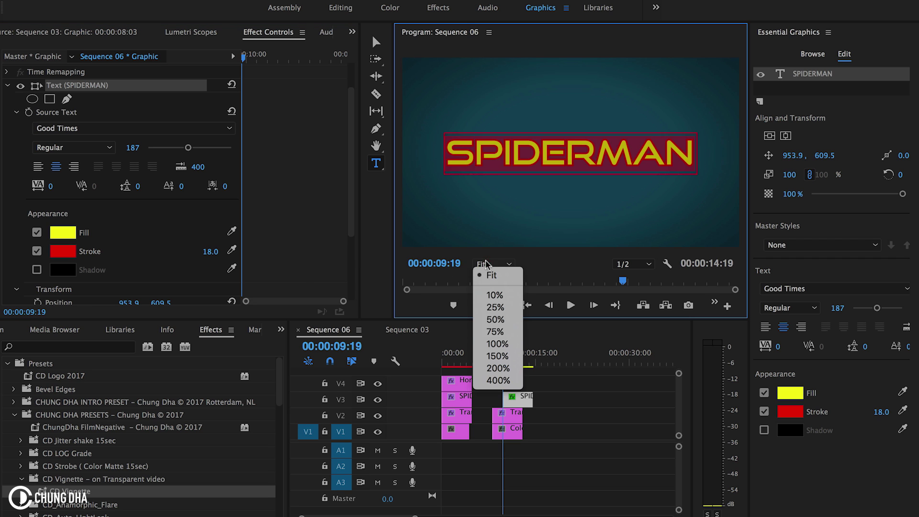
pyautogui.click(497, 343)
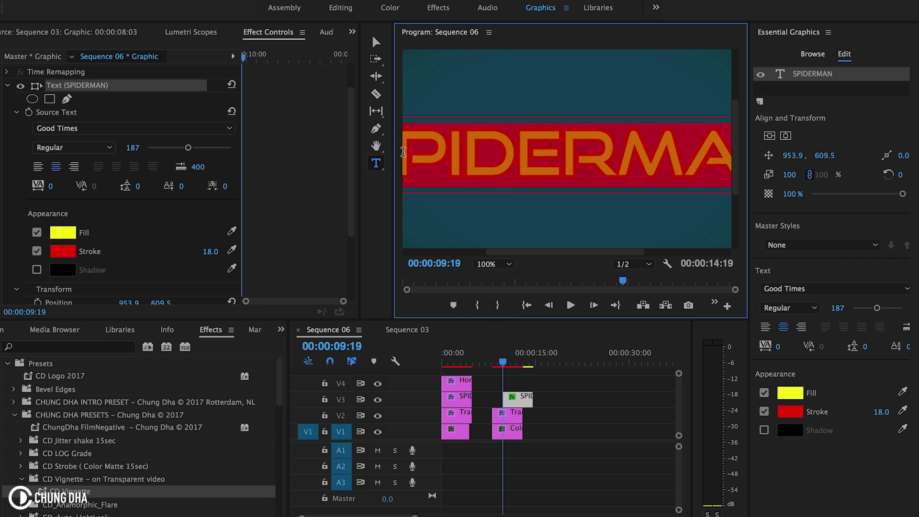
pyautogui.click(442, 168)
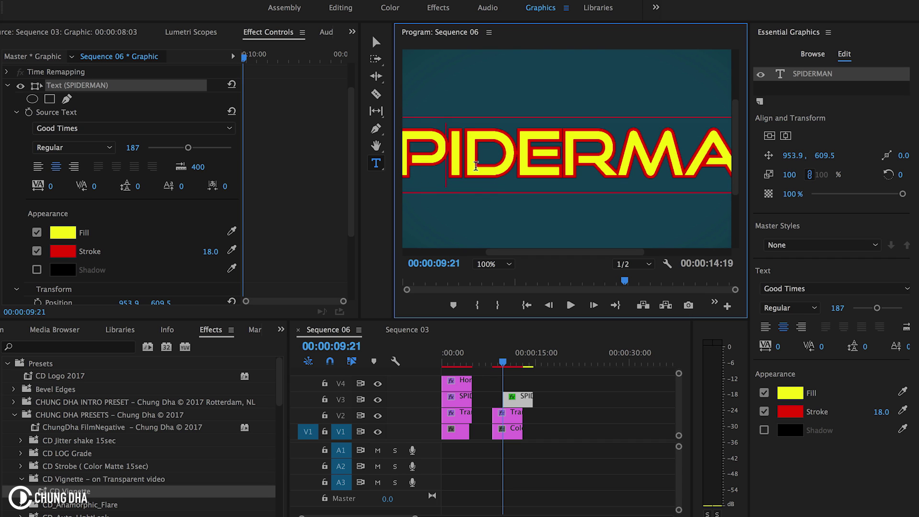
# Thin the SPIDERMAN text stroke width down to 13.
pyautogui.click(211, 252)
pyautogui.click(203, 252)
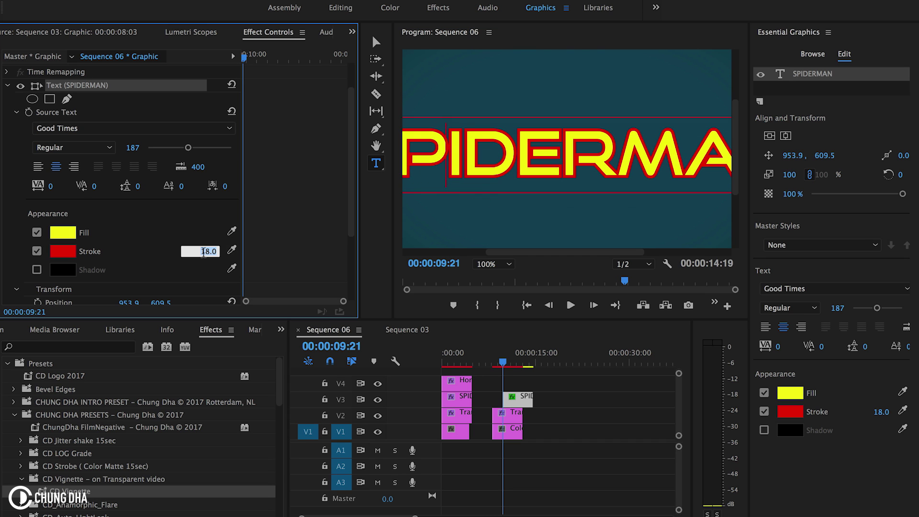
pyautogui.click(175, 259)
pyautogui.click(207, 251)
pyautogui.click(208, 250)
pyautogui.press('Delete')
pyautogui.write('7')
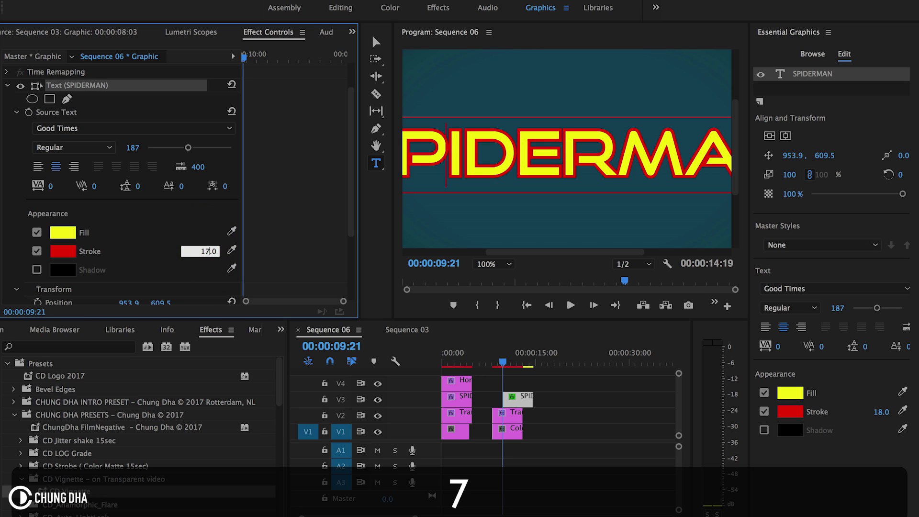
pyautogui.press('Return')
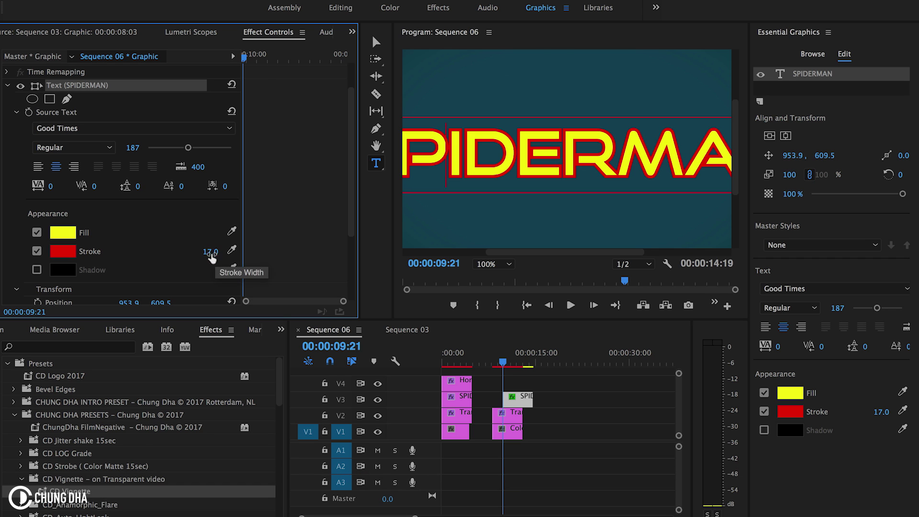
pyautogui.click(209, 252)
pyautogui.click(431, 159)
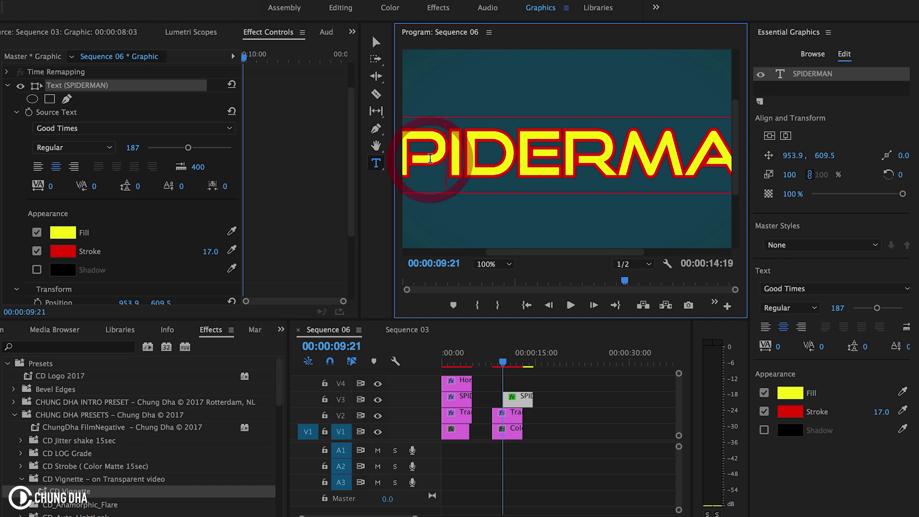
pyautogui.press('super+a')
pyautogui.moveTo(198, 254)
pyautogui.mouseDown()
pyautogui.moveTo(190, 254)
pyautogui.moveTo(208, 252)
pyautogui.mouseUp()
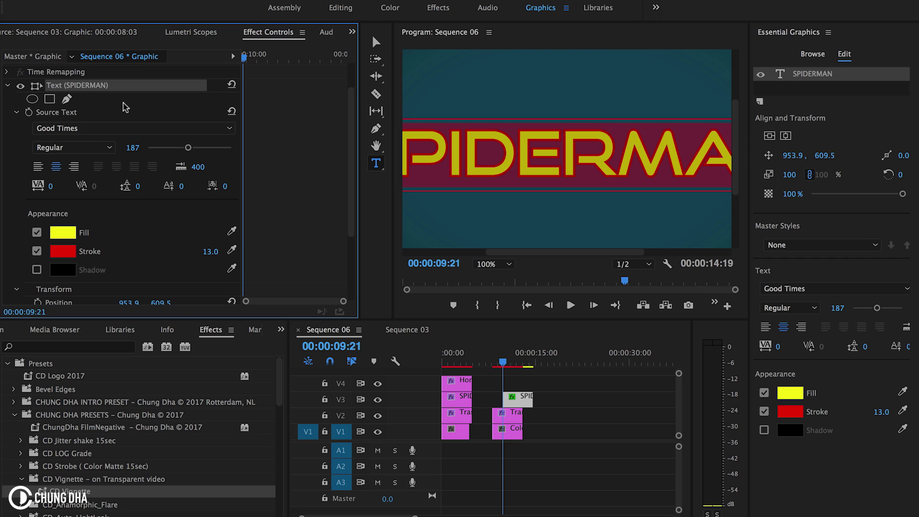
# Return the Program monitor zoom to Fit so the whole frame shows.
pyautogui.click(7, 85)
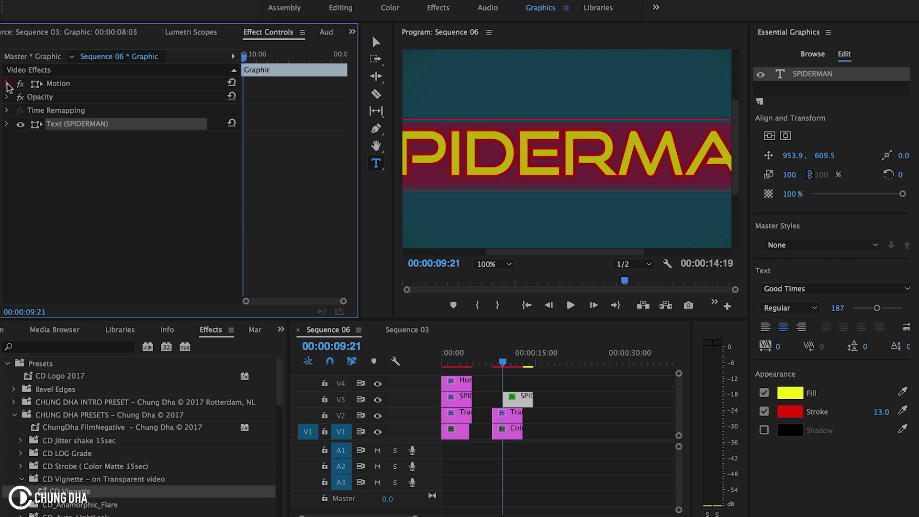
pyautogui.click(479, 162)
pyautogui.click(490, 266)
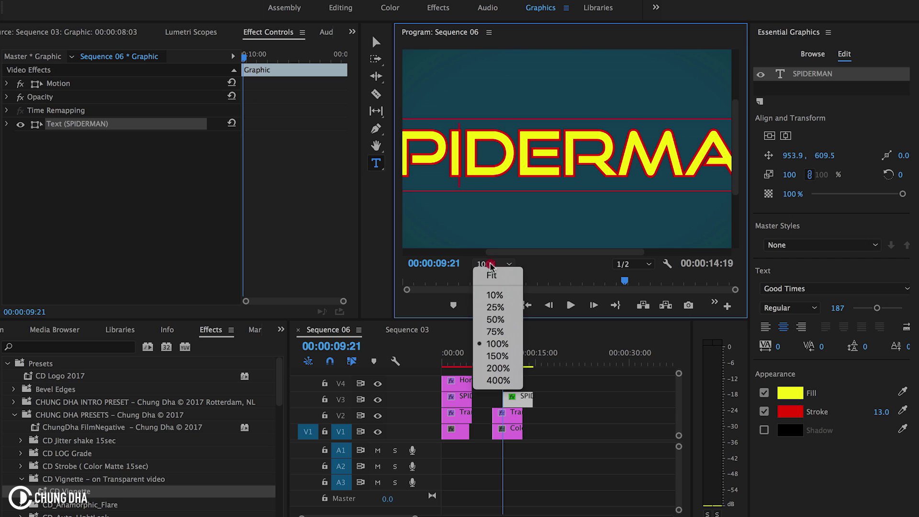
pyautogui.click(492, 274)
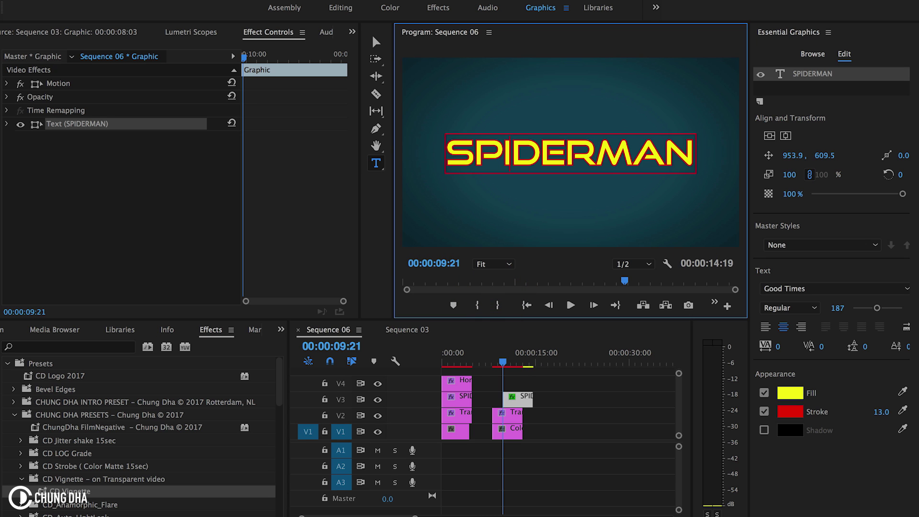
pyautogui.click(93, 353)
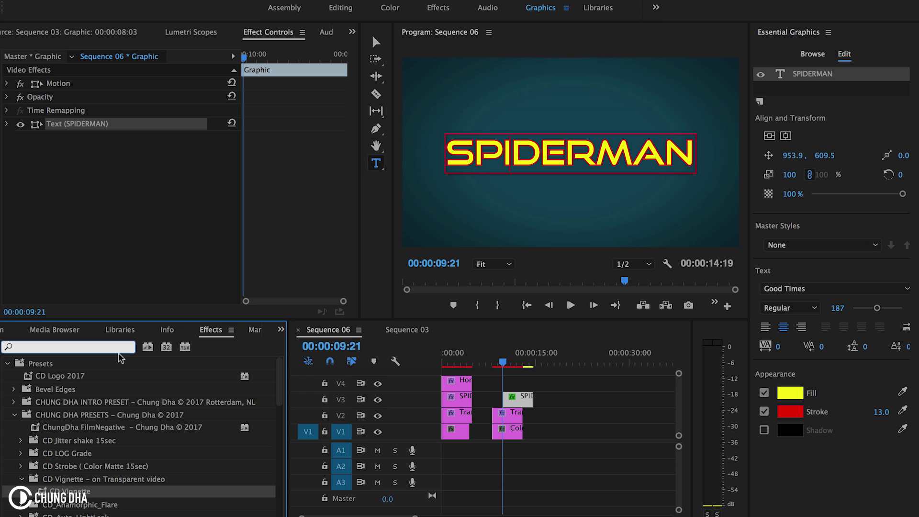
# Apply Bevel Alpha to SPIDERMAN with light intensity 1.00 and light angle -27°.
pyautogui.write('bevek')
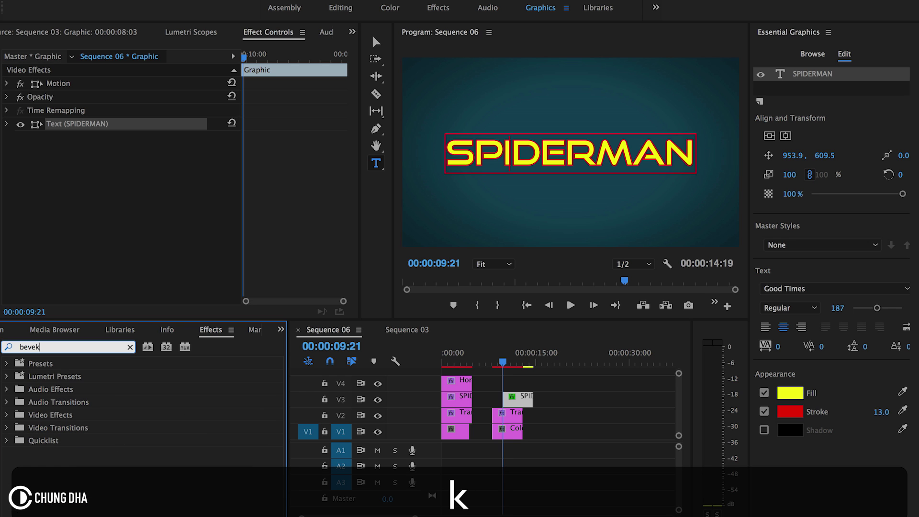
pyautogui.press('BackSpace')
pyautogui.write('l')
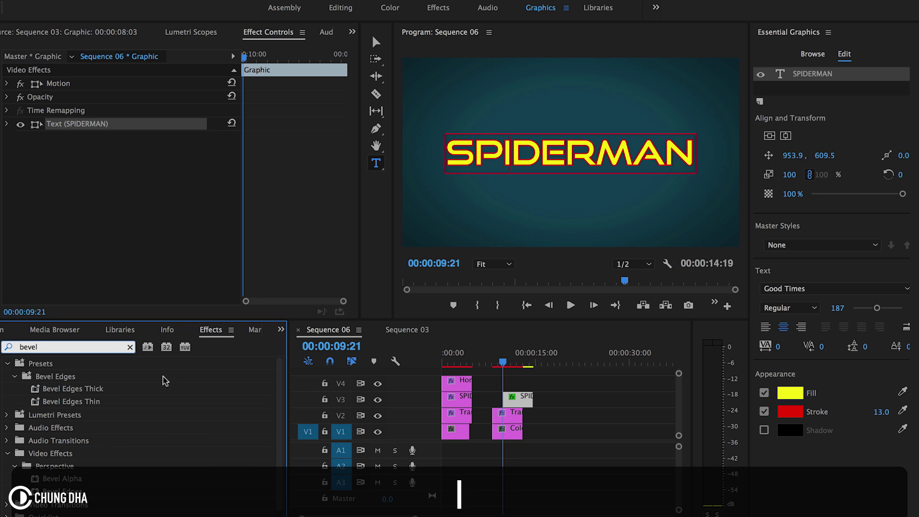
pyautogui.scroll(-1, 160, 416)
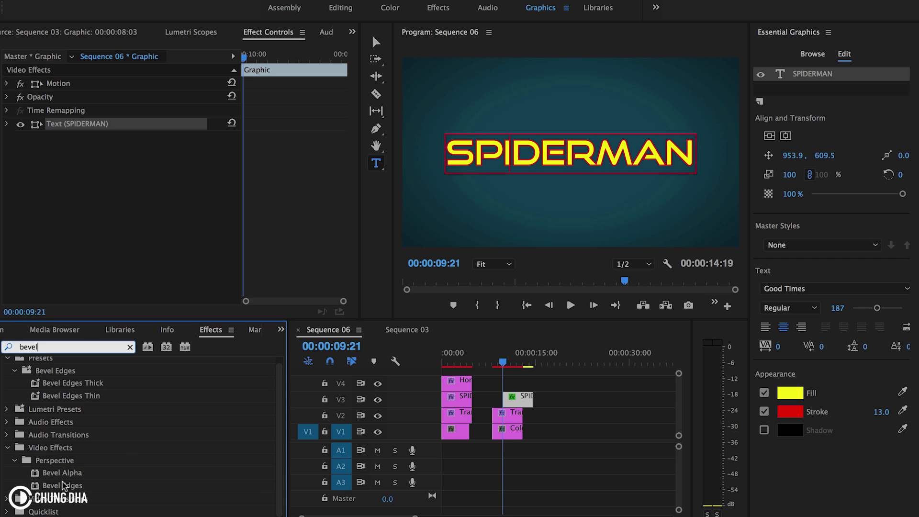
pyautogui.moveTo(64, 474); pyautogui.dragTo(137, 163)
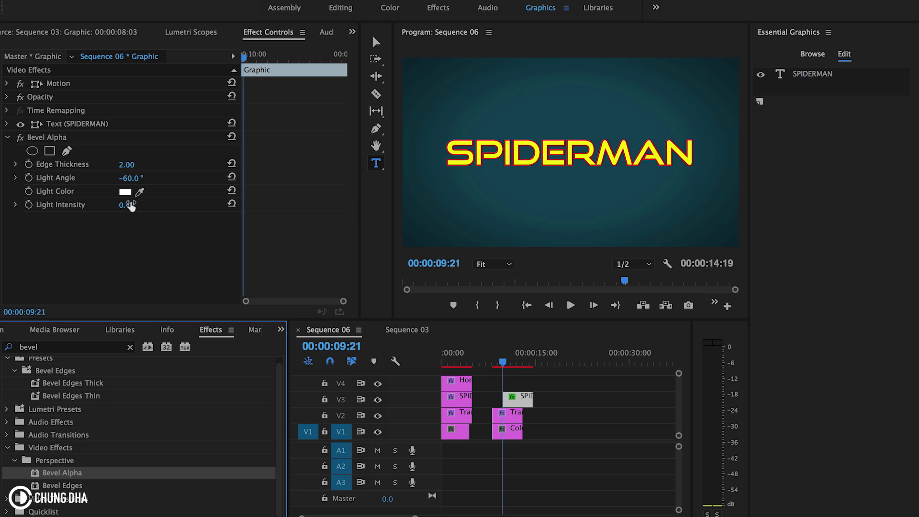
pyautogui.moveTo(127, 205); pyautogui.dragTo(158, 205)
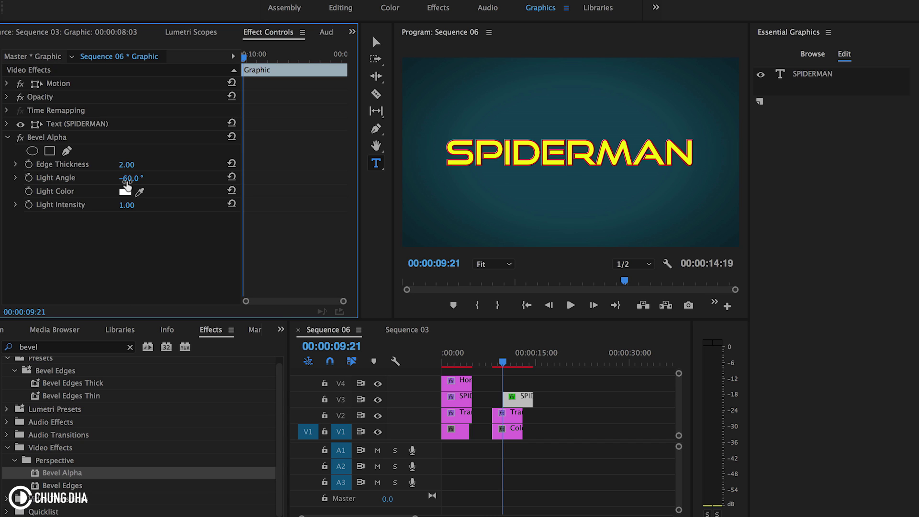
pyautogui.moveTo(127, 186); pyautogui.dragTo(141, 186)
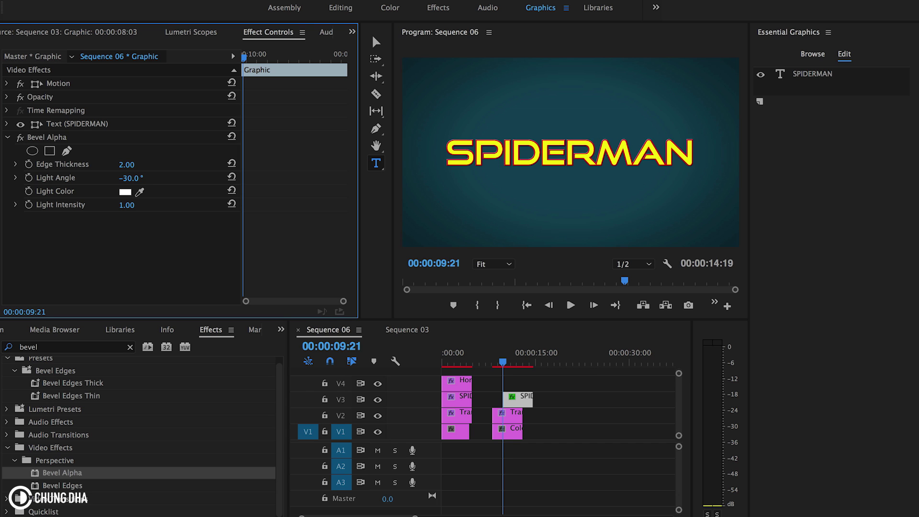
# Set the Bevel Alpha light colour to pale blue A6BEE0.
pyautogui.click(124, 194)
pyautogui.moveTo(498, 223)
pyautogui.mouseDown()
pyautogui.moveTo(496, 235)
pyautogui.moveTo(494, 207)
pyautogui.mouseUp()
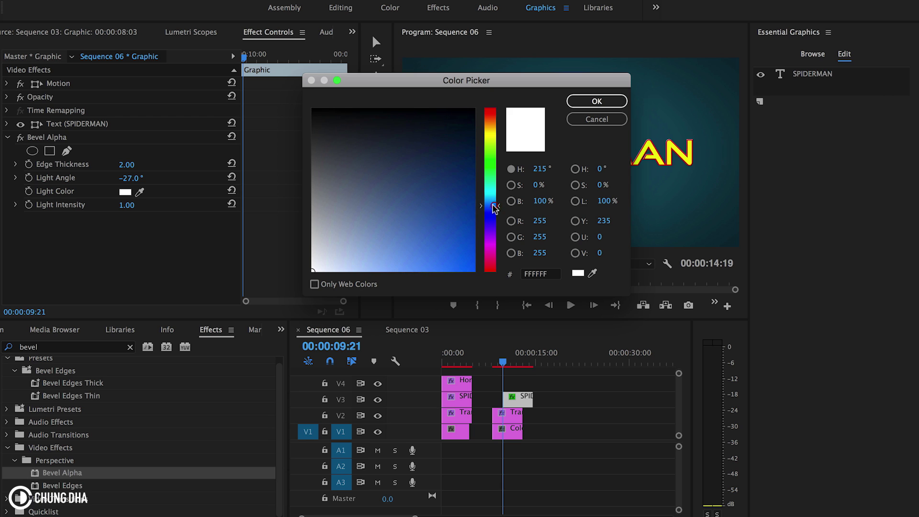
pyautogui.moveTo(405, 225)
pyautogui.mouseDown()
pyautogui.moveTo(380, 225)
pyautogui.moveTo(371, 250)
pyautogui.moveTo(357, 239)
pyautogui.moveTo(346, 255)
pyautogui.moveTo(354, 251)
pyautogui.mouseUp()
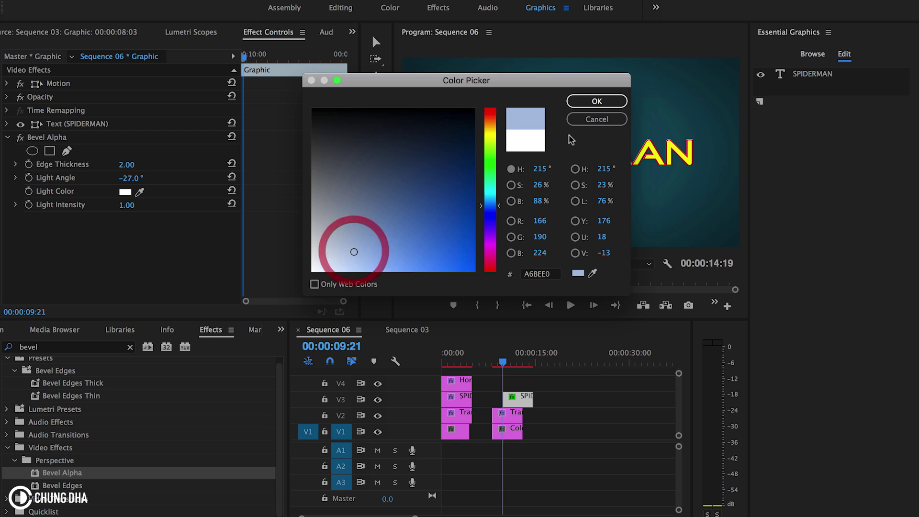
pyautogui.click(595, 101)
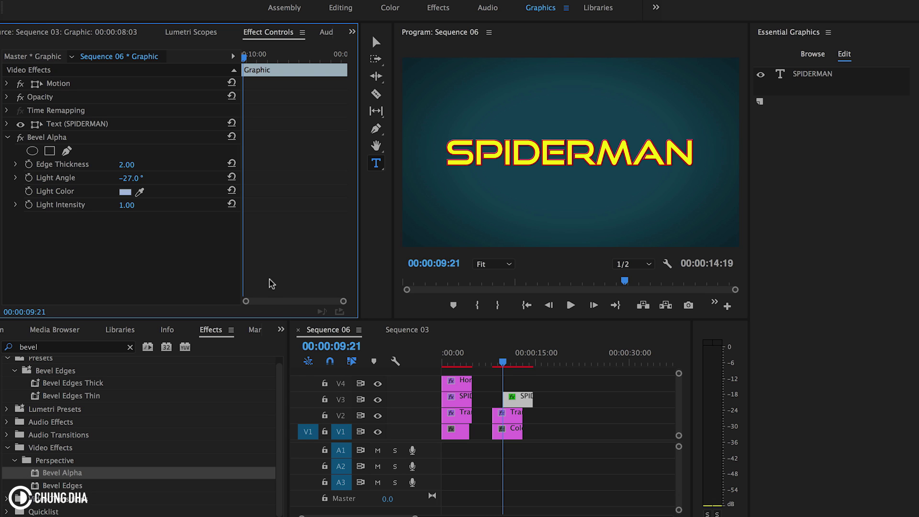
# Apply Basic 3D to the SPIDERMAN title with Tilt set to -10°.
pyautogui.click(130, 347)
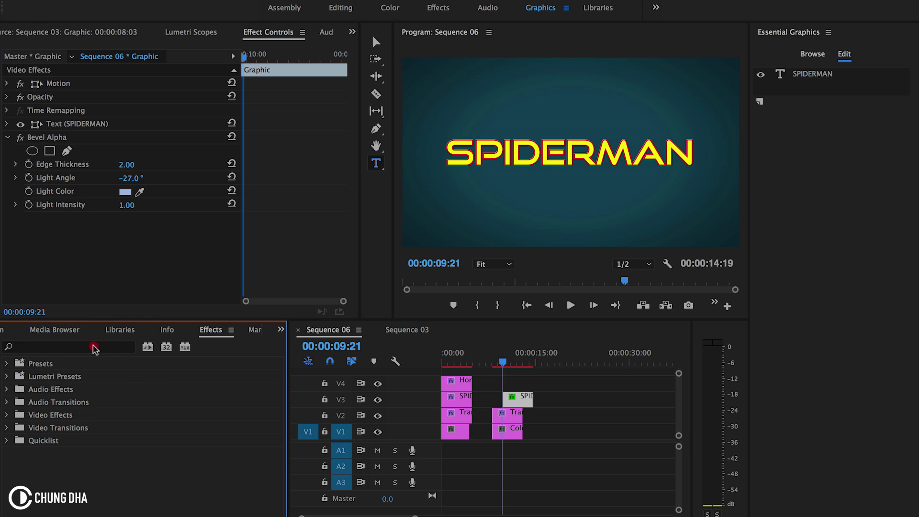
pyautogui.write('3d')
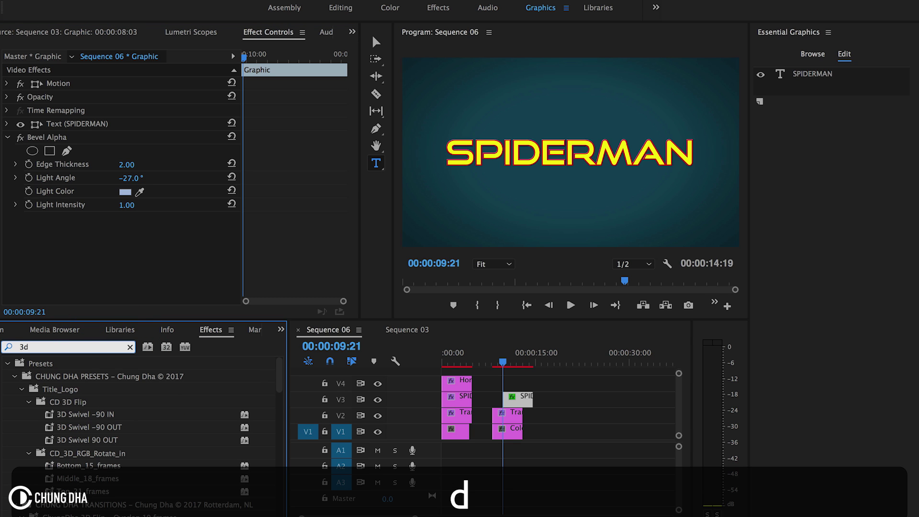
pyautogui.scroll(-10, 200, 439)
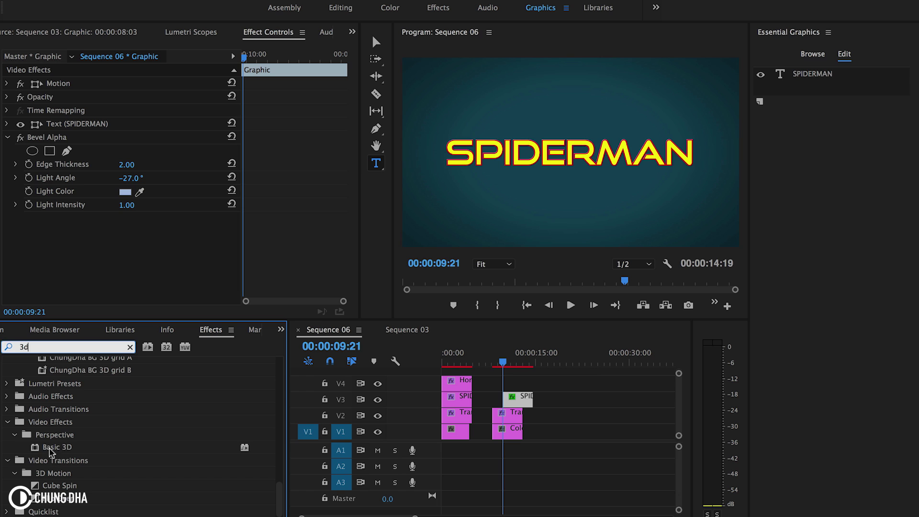
pyautogui.moveTo(50, 451); pyautogui.dragTo(93, 266)
pyautogui.scroll(-1, 287, 234)
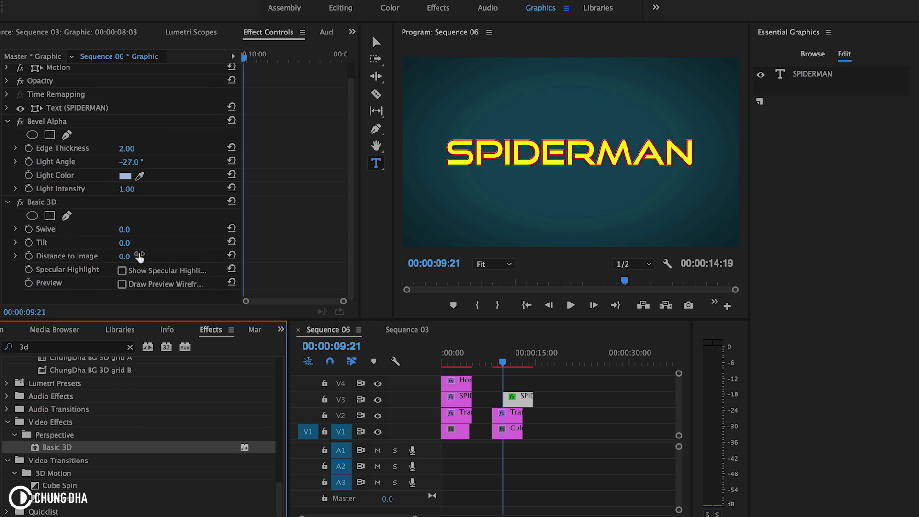
pyautogui.click(124, 241)
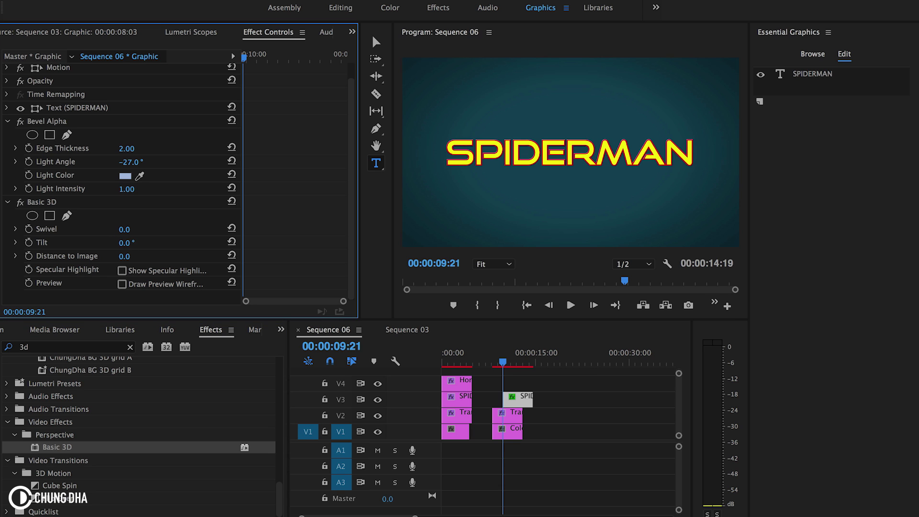
pyautogui.moveTo(124, 241); pyautogui.dragTo(118, 242)
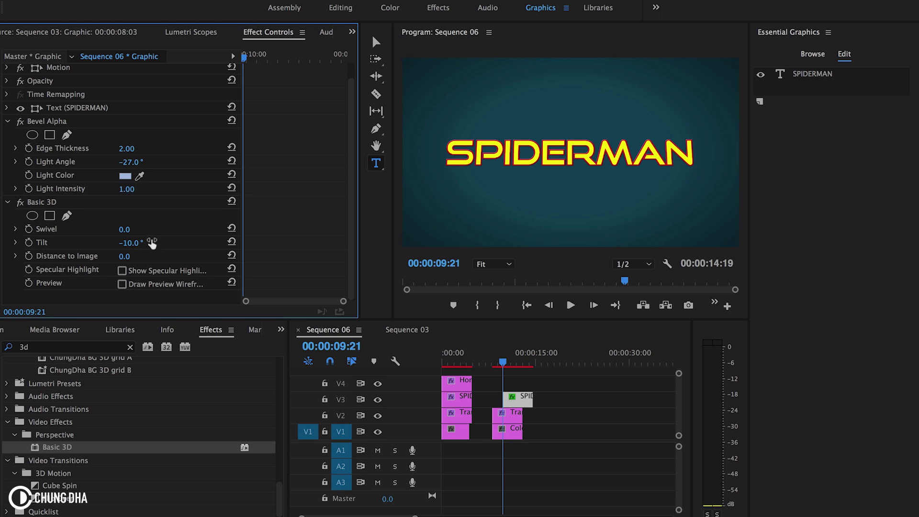
pyautogui.scroll(1, 286, 207)
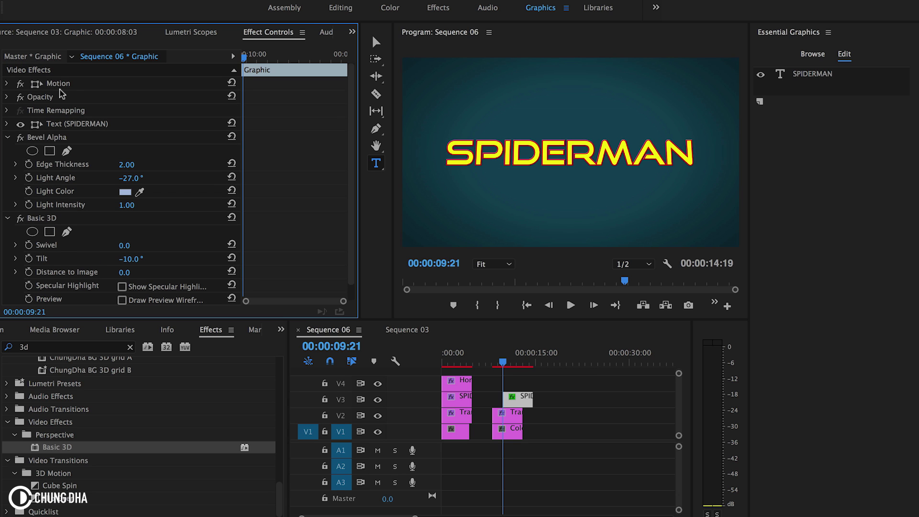
# Lower the SPIDERMAN text to Position Y about 571, checking it against the safe margins.
pyautogui.click(6, 83)
pyautogui.click(7, 84)
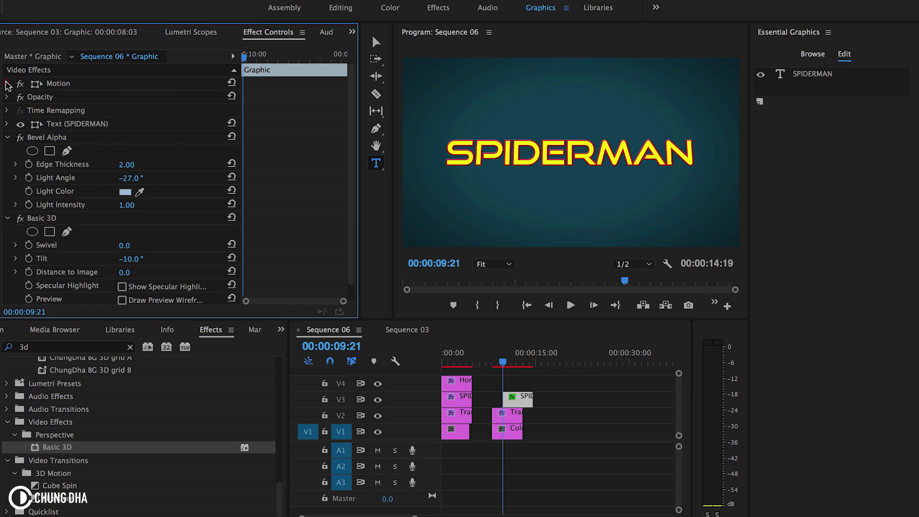
pyautogui.click(7, 124)
pyautogui.scroll(-5, 293, 234)
pyautogui.scroll(5, 292, 233)
pyautogui.scroll(-3, 292, 233)
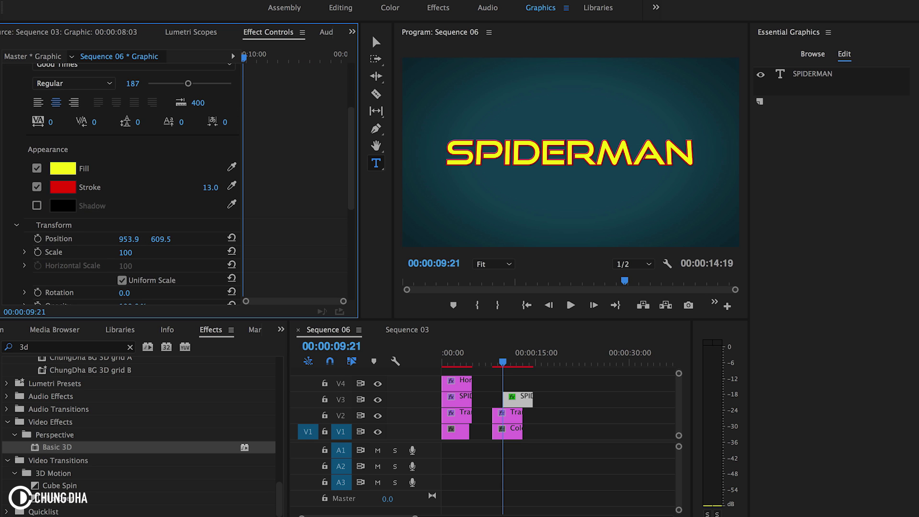
pyautogui.moveTo(153, 239); pyautogui.dragTo(123, 239)
pyautogui.rightClick(518, 225)
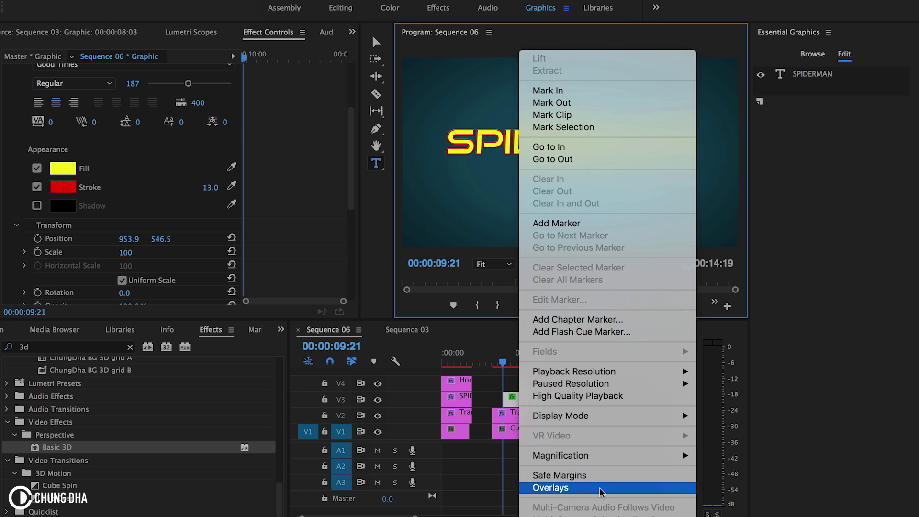
pyautogui.click(603, 475)
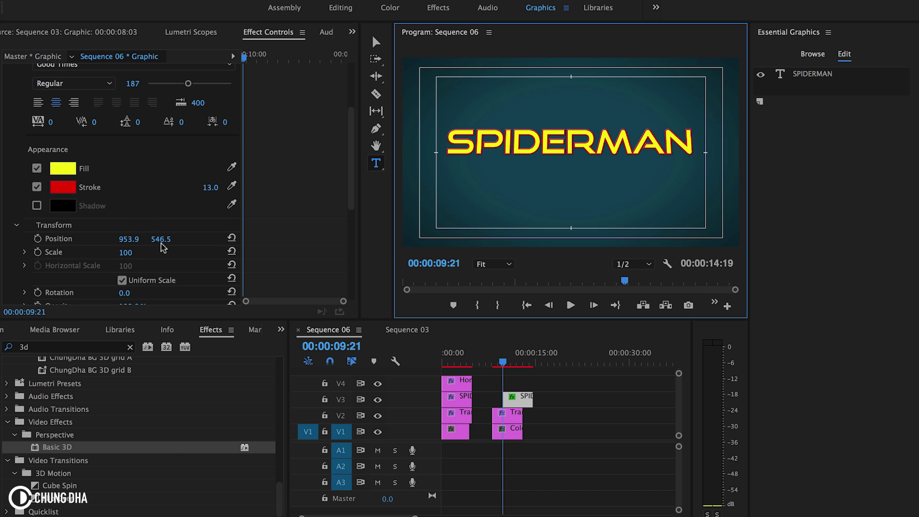
pyautogui.moveTo(155, 242); pyautogui.dragTo(168, 243)
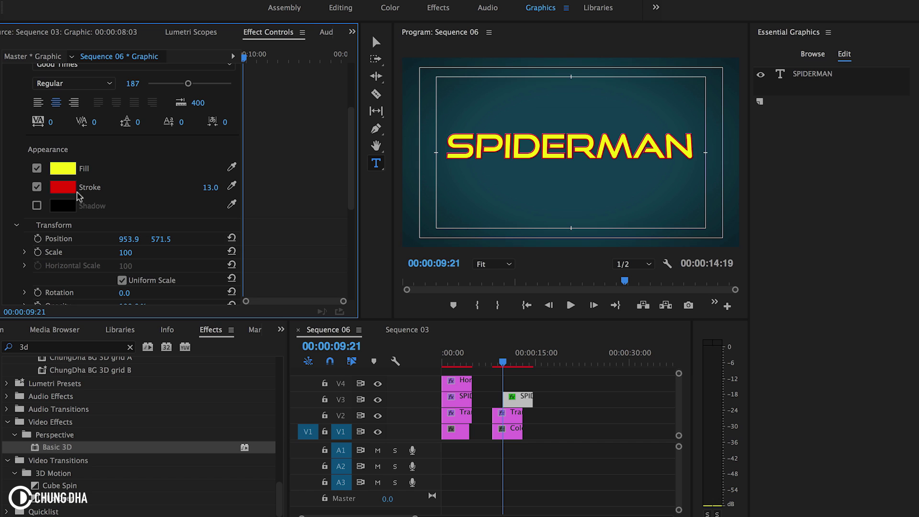
pyautogui.moveTo(351, 165); pyautogui.dragTo(349, 60)
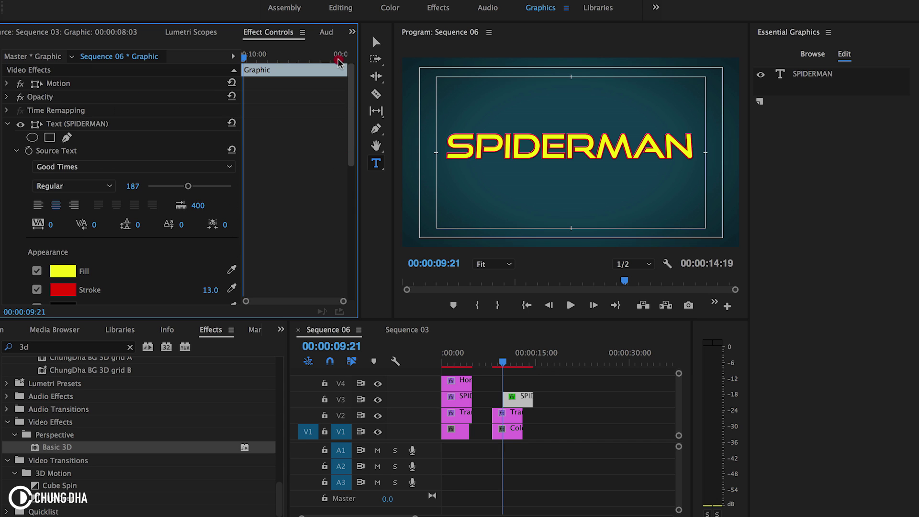
# Collapse the text, Bevel Alpha and Basic 3D settings in Effect Controls.
pyautogui.click(6, 124)
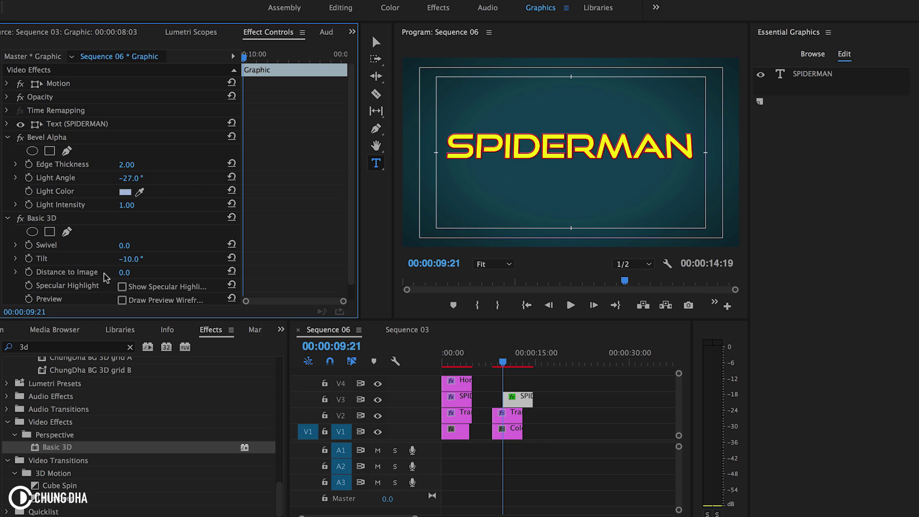
pyautogui.click(9, 138)
pyautogui.click(7, 151)
pyautogui.click(71, 348)
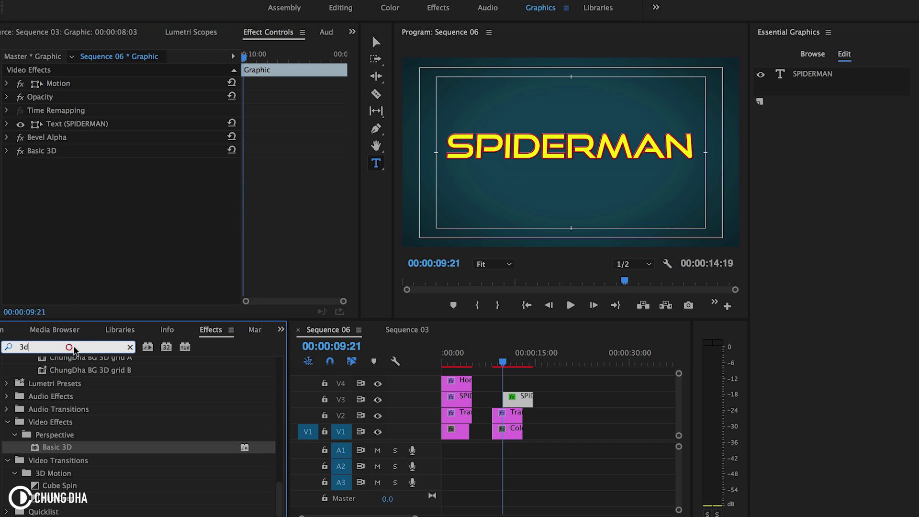
# Add a Drop Shadow to the title with dark red 4F0000 shadow colour.
pyautogui.click(130, 348)
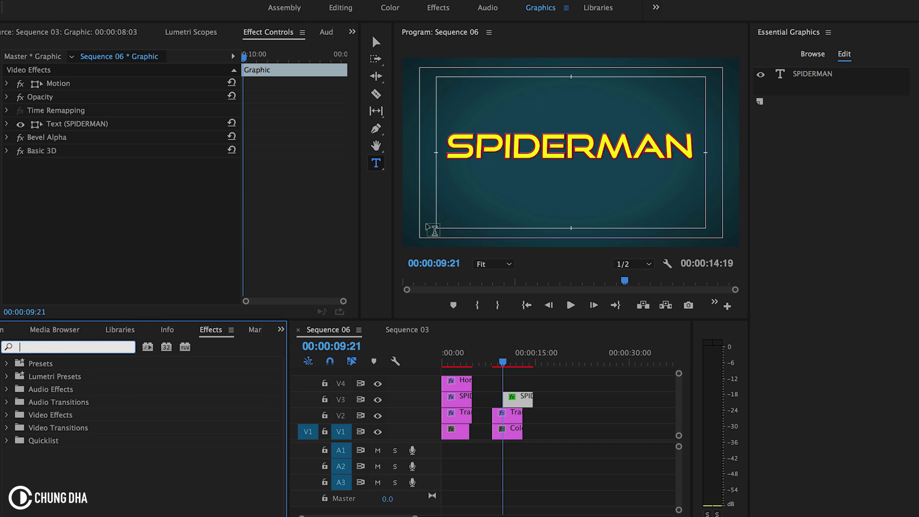
pyautogui.click(69, 344)
pyautogui.write('drop')
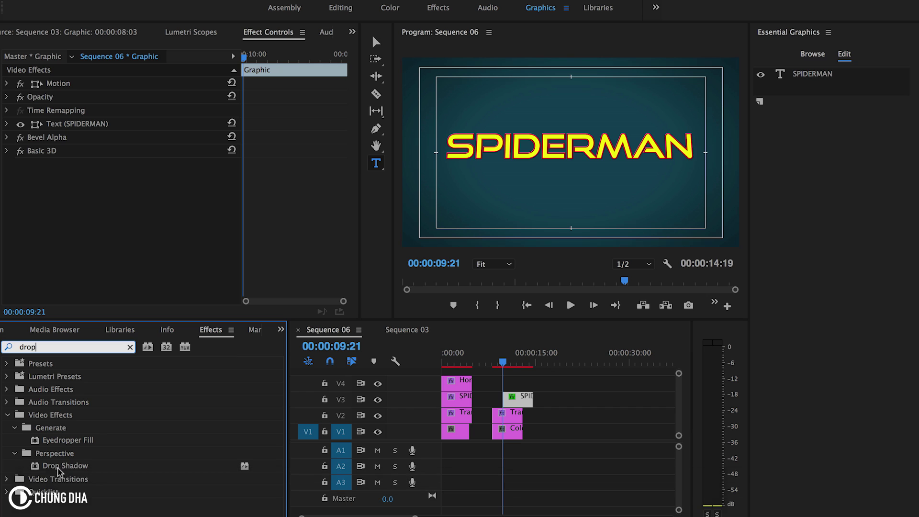
pyautogui.moveTo(60, 471); pyautogui.dragTo(87, 248)
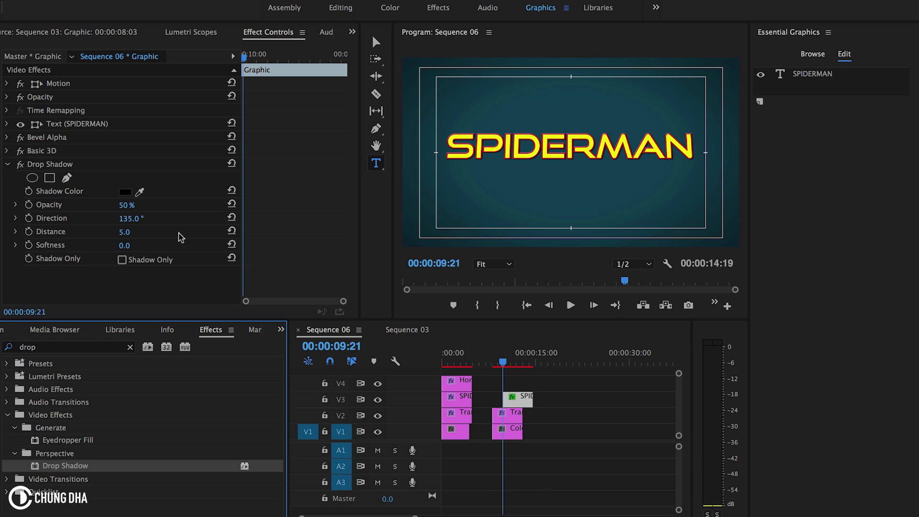
pyautogui.click(128, 193)
pyautogui.moveTo(388, 197)
pyautogui.mouseDown()
pyautogui.moveTo(479, 145)
pyautogui.moveTo(478, 161)
pyautogui.mouseUp()
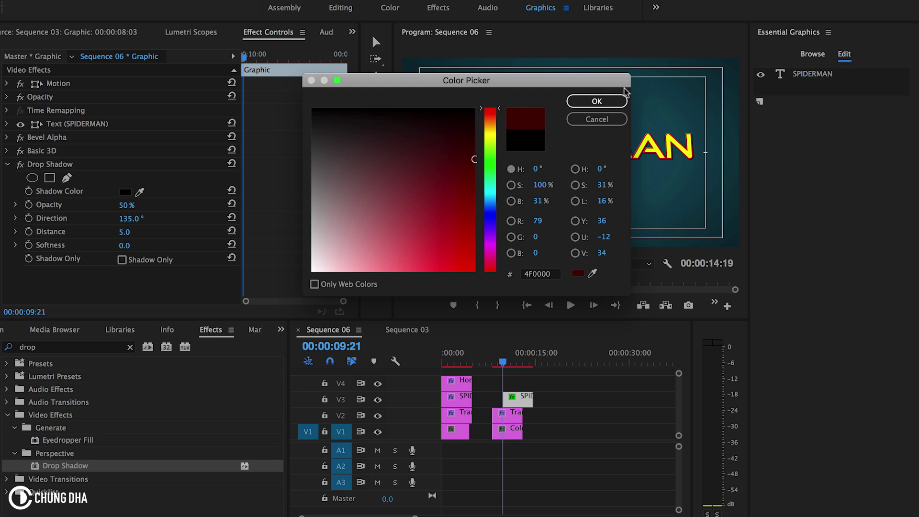
pyautogui.click(618, 99)
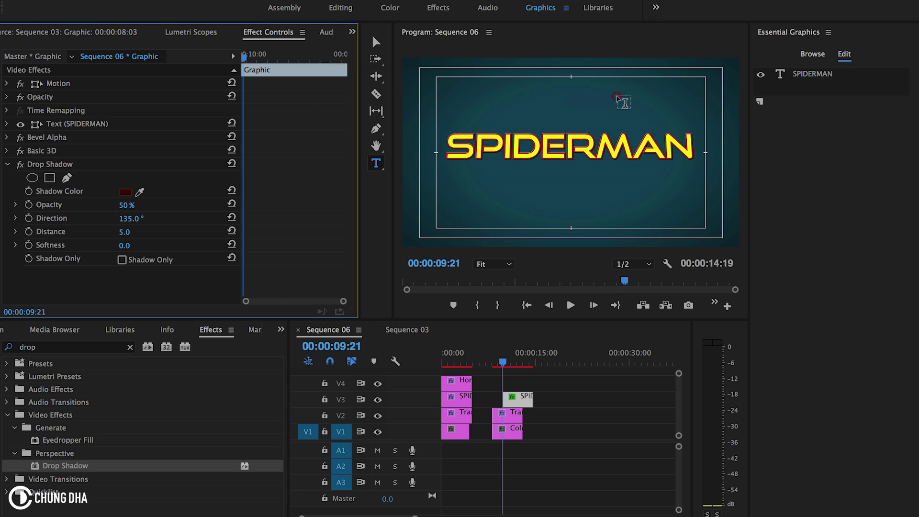
# Set the drop shadow distance to 2.
pyautogui.click(129, 232)
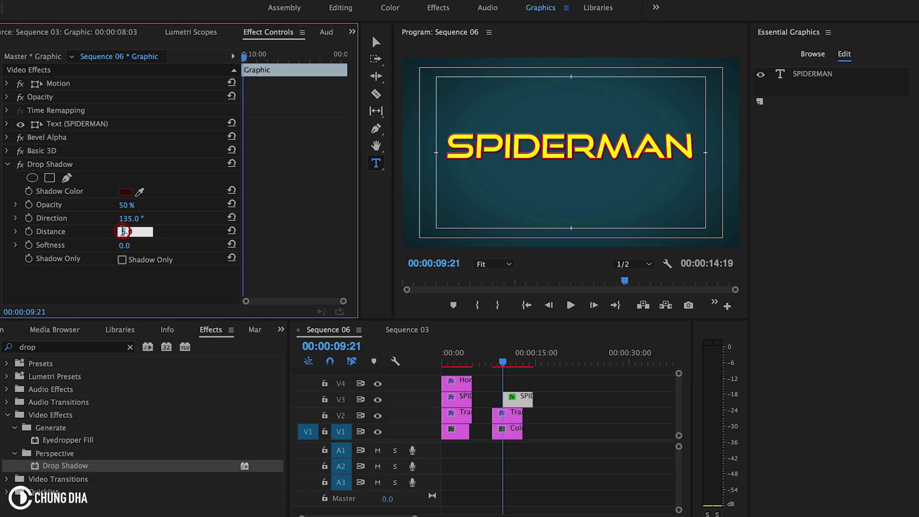
pyautogui.write('2')
pyautogui.press('Return')
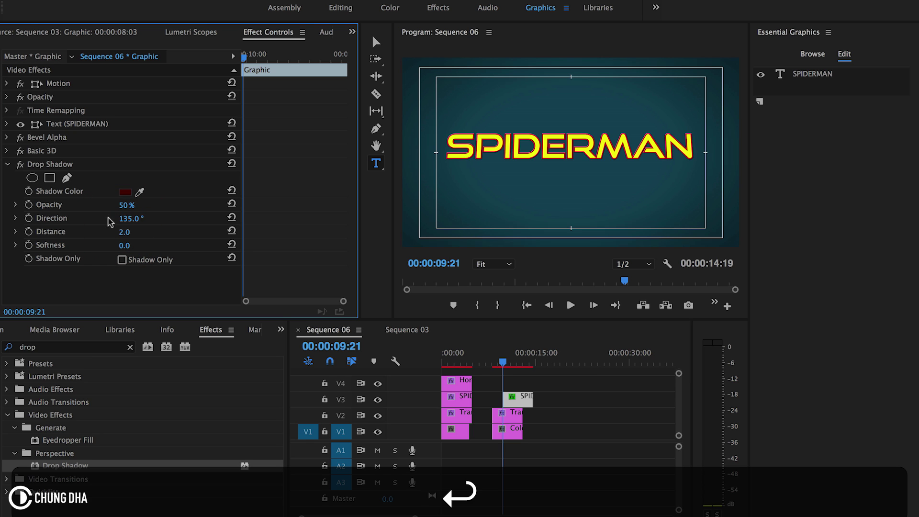
# Duplicate the Drop Shadow effect and set the second shadow's distance to 4.
pyautogui.click(65, 165)
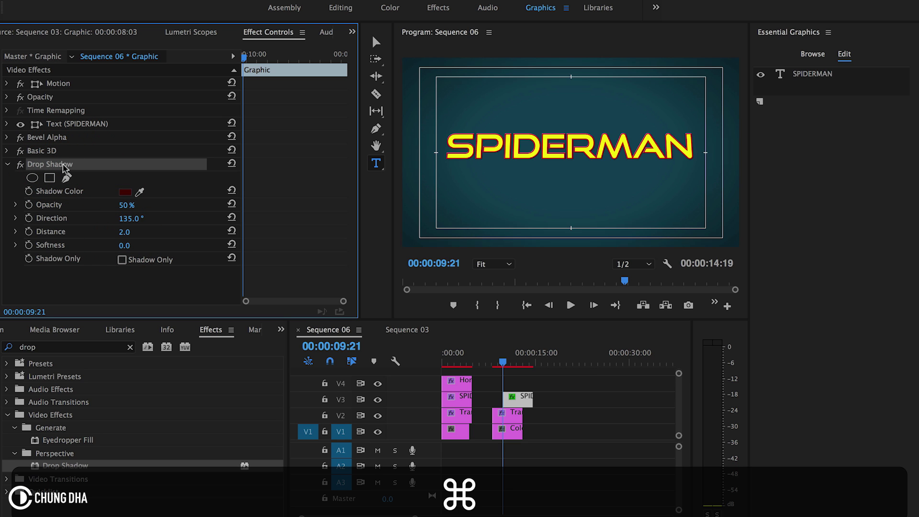
pyautogui.press('super+c')
pyautogui.press('super+v')
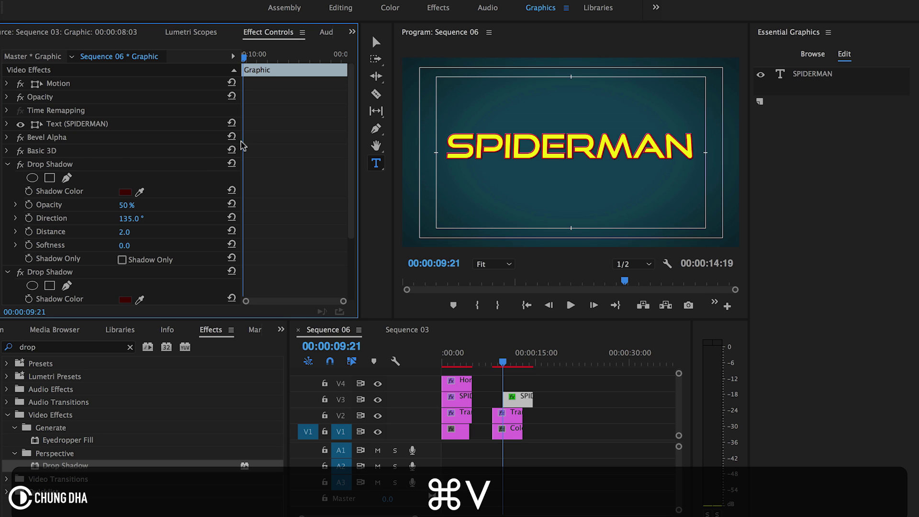
pyautogui.scroll(-5, 335, 197)
pyautogui.click(127, 256)
pyautogui.doubleClick(124, 257)
pyautogui.write('4')
pyautogui.press('Return')
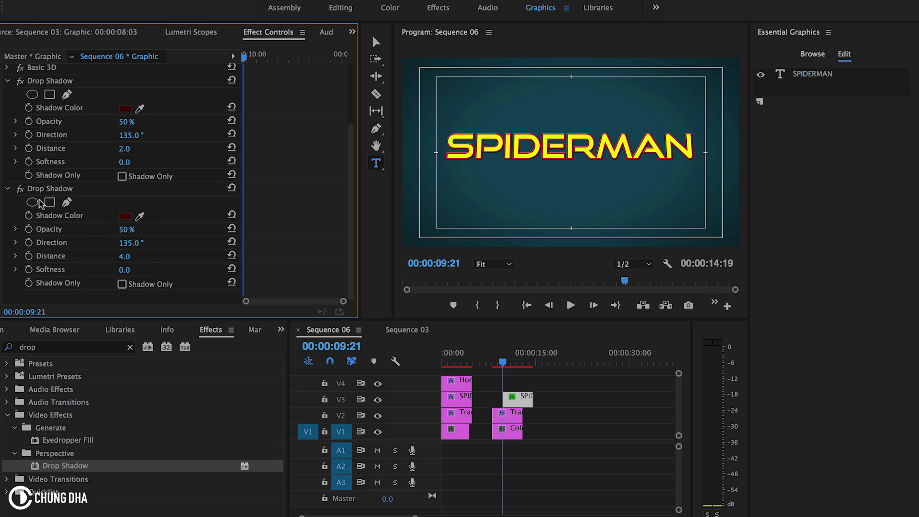
# Paste a third Drop Shadow and set its distance to 8.
pyautogui.click(136, 197)
pyautogui.press('super+v')
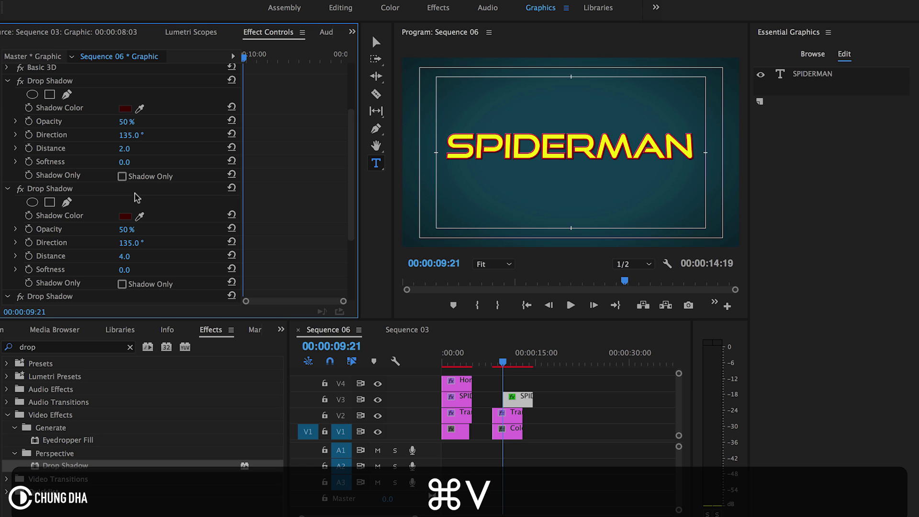
pyautogui.scroll(-3, 244, 223)
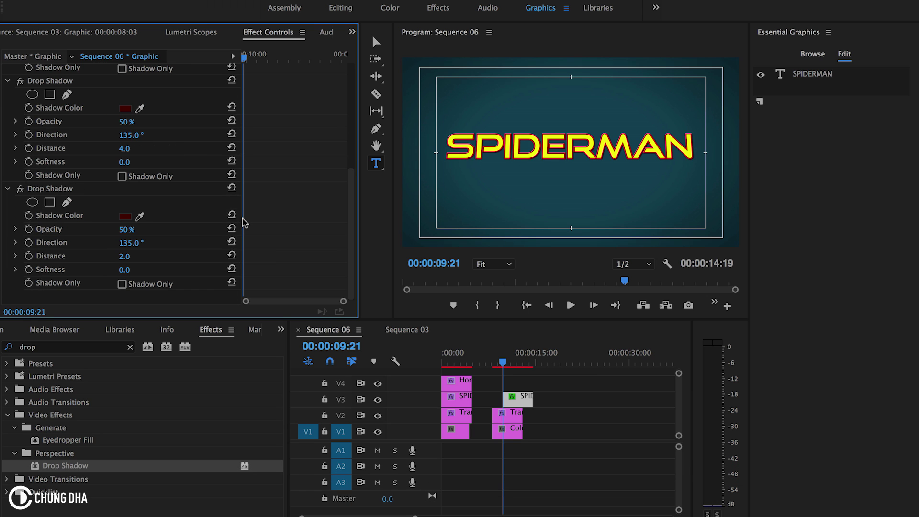
pyautogui.click(135, 256)
pyautogui.write('8')
pyautogui.press('Return')
# Set the direction of all three drop shadows to 180°.
pyautogui.click(509, 396)
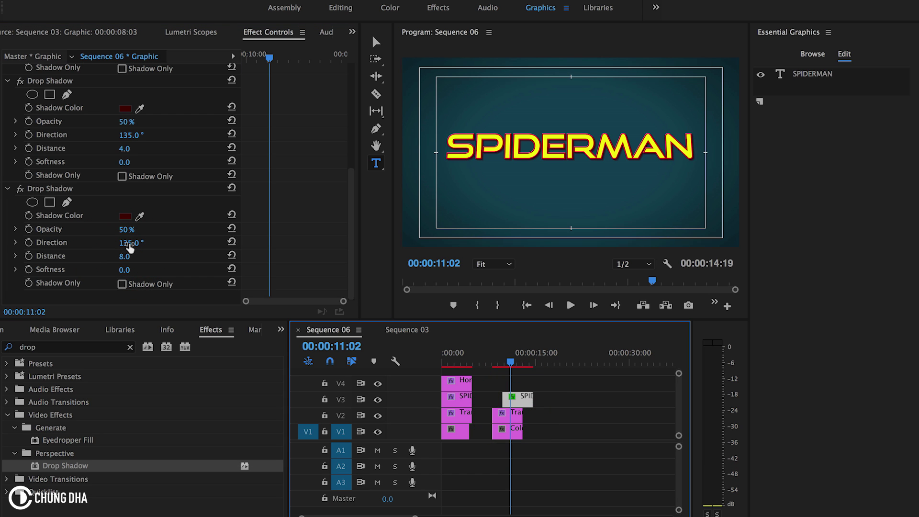
pyautogui.scroll(3, 209, 174)
pyautogui.scroll(2, 209, 173)
pyautogui.click(129, 155)
pyautogui.write('180')
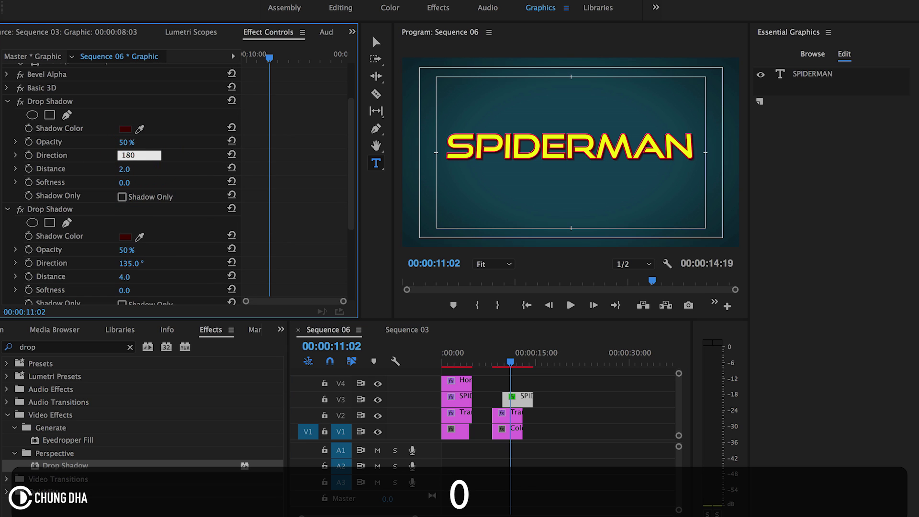
pyautogui.press('Return')
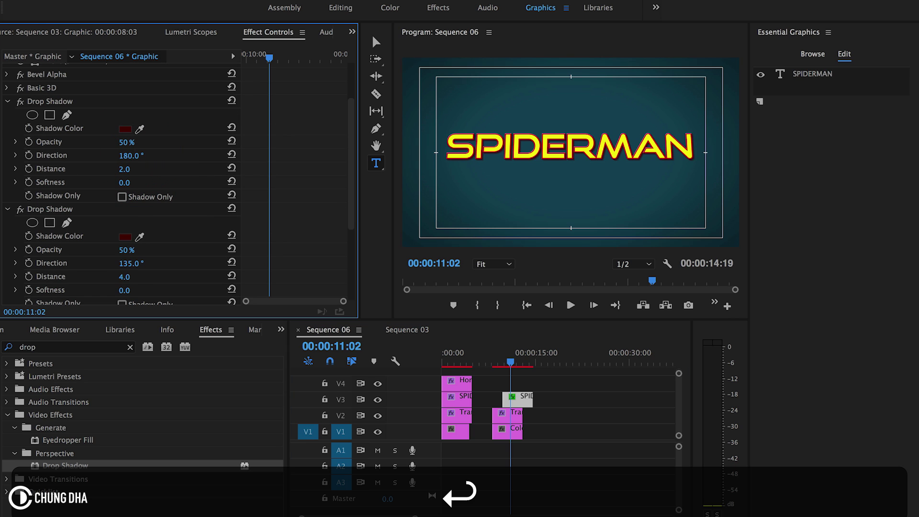
pyautogui.click(127, 264)
pyautogui.write('180')
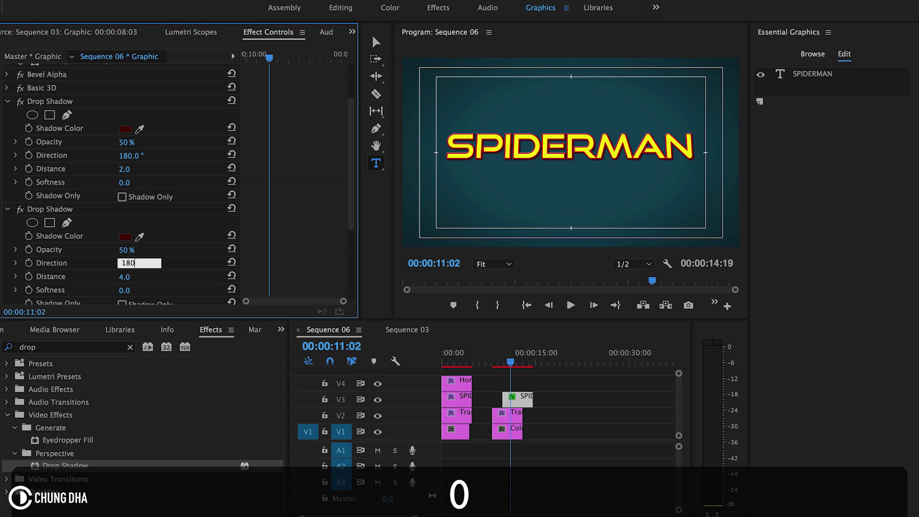
pyautogui.press('Return')
pyautogui.scroll(-3, 254, 249)
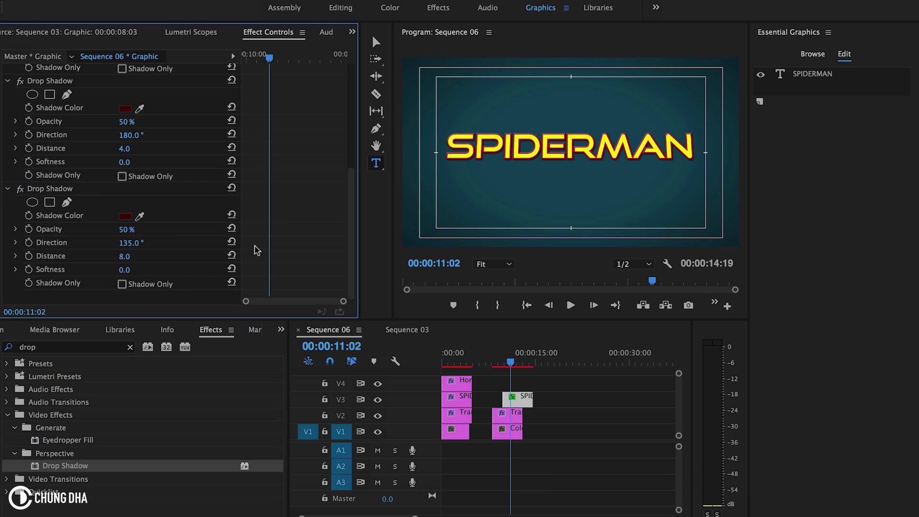
pyautogui.click(130, 244)
pyautogui.write('180')
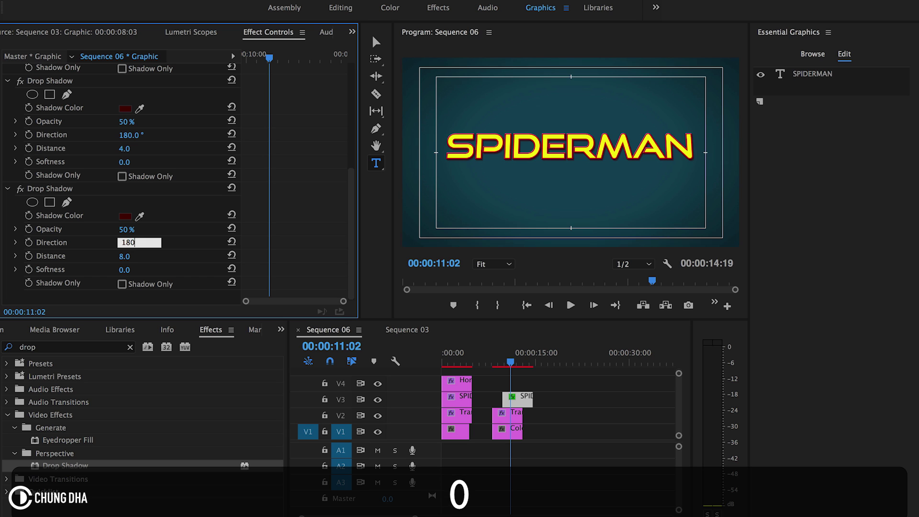
pyautogui.press('Return')
# Copy the third Drop Shadow and paste it as a fourth shadow.
pyautogui.click(69, 189)
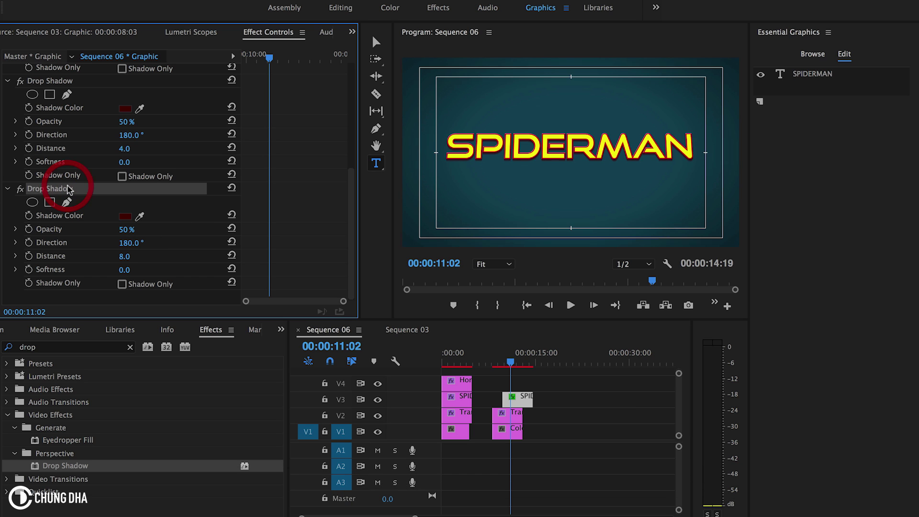
pyautogui.press('super+c')
pyautogui.press('super+v')
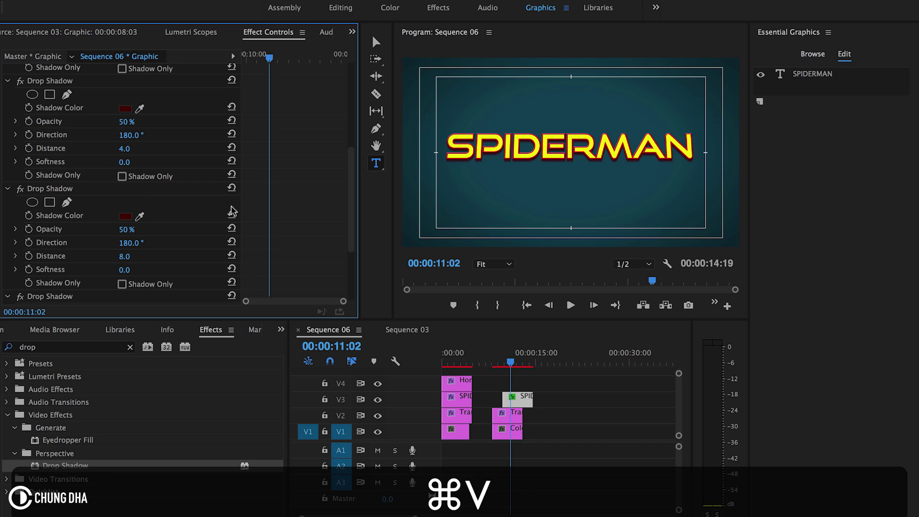
pyautogui.scroll(-5, 241, 212)
pyautogui.scroll(6, 151, 194)
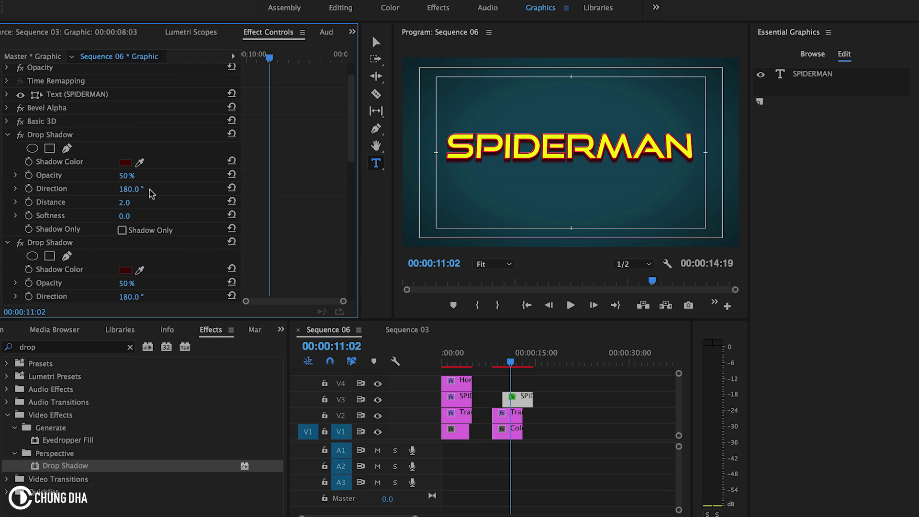
# Raise the opacity of the first three drop shadows to 100%.
pyautogui.moveTo(127, 181); pyautogui.dragTo(141, 181)
pyautogui.moveTo(124, 283); pyautogui.dragTo(140, 284)
pyautogui.scroll(-4, 200, 201)
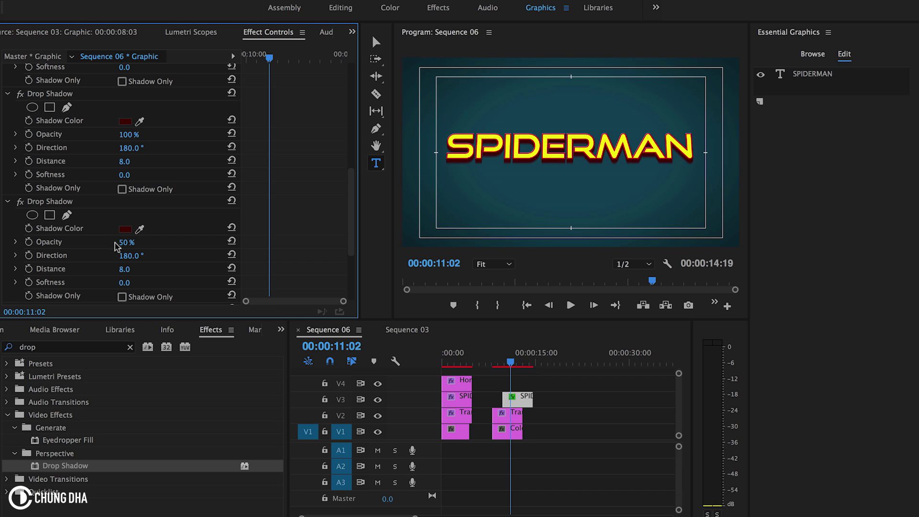
pyautogui.moveTo(125, 247); pyautogui.dragTo(141, 248)
pyautogui.scroll(-1, 135, 244)
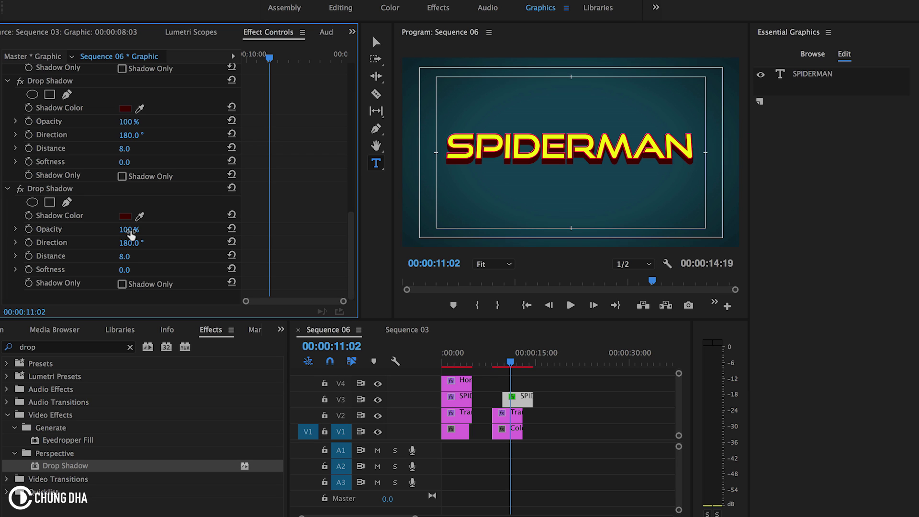
# Toggle a drop shadow off and on to compare, then set the last shadow's distance to 4.
pyautogui.click(18, 189)
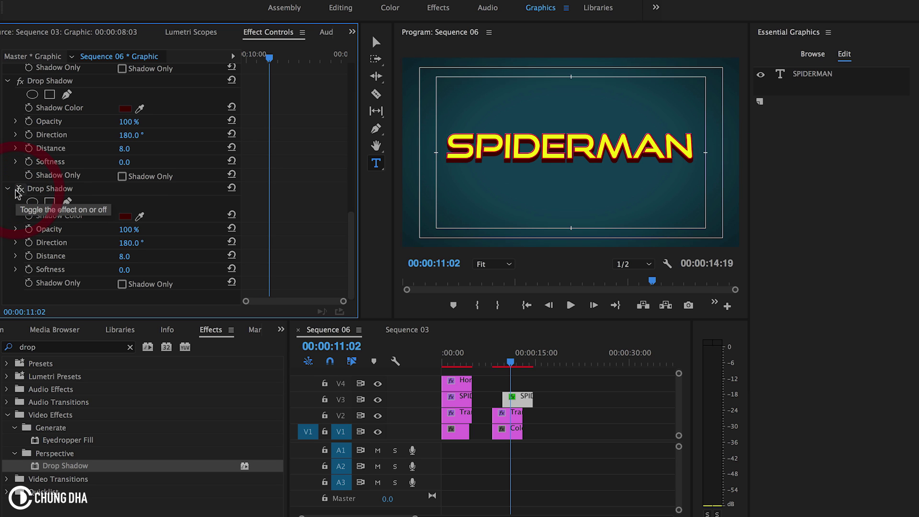
pyautogui.click(18, 189)
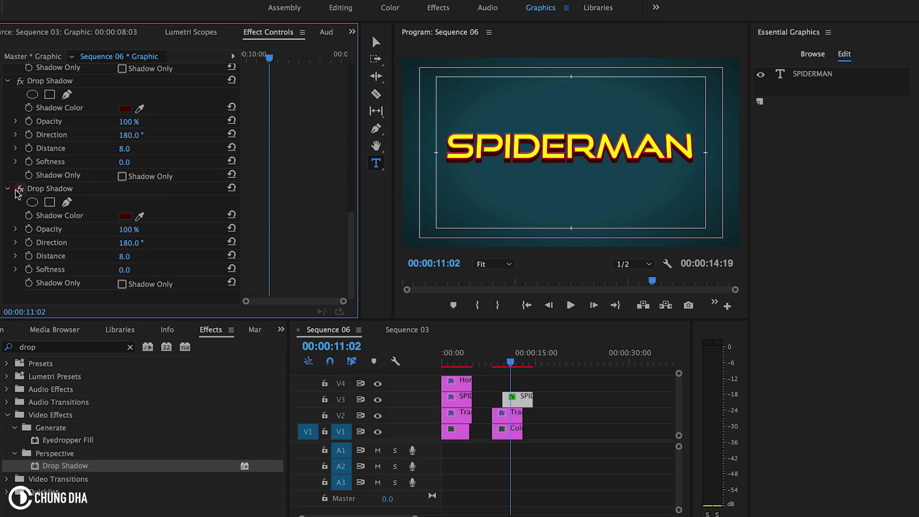
pyautogui.click(124, 256)
pyautogui.doubleClick(124, 256)
pyautogui.write('4')
pyautogui.press('Return')
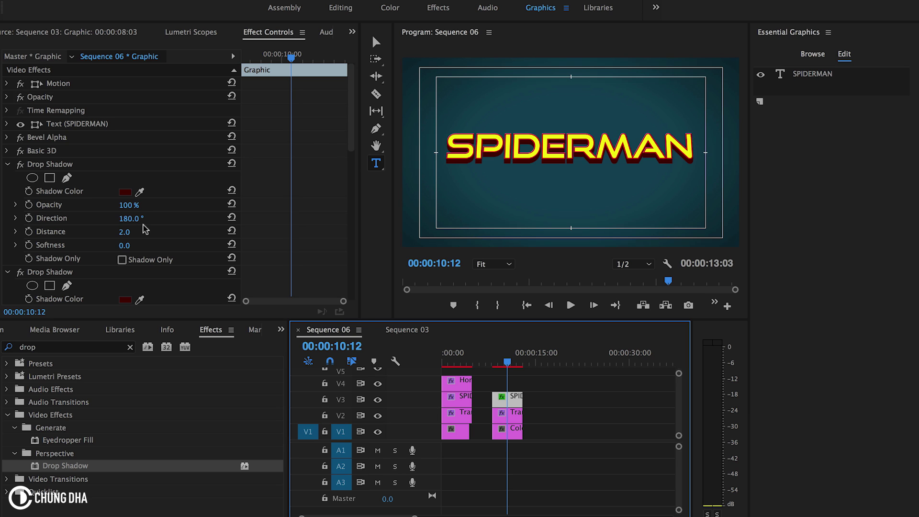
# Copy the SPIDERMAN title clip and stack the pasted copy on V4 above the original.
pyautogui.click(511, 397)
pyautogui.press('super+c')
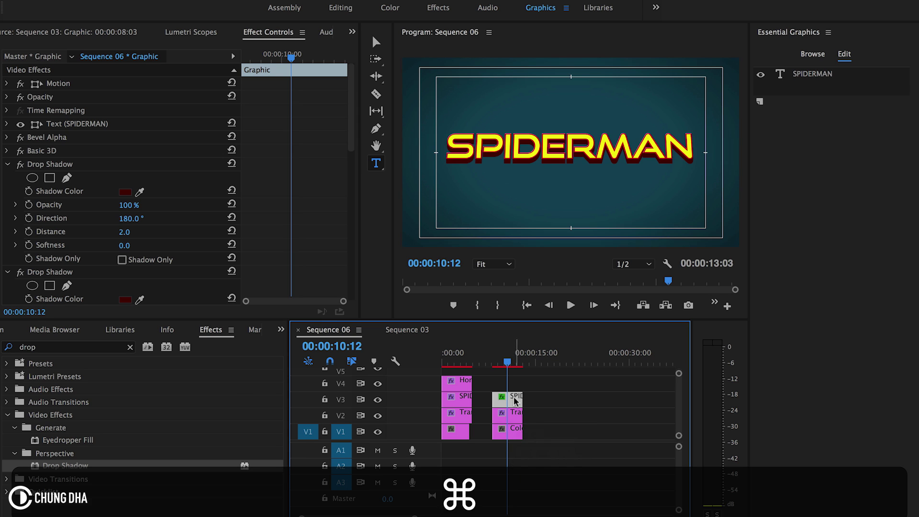
pyautogui.click(539, 365)
pyautogui.press('super+v')
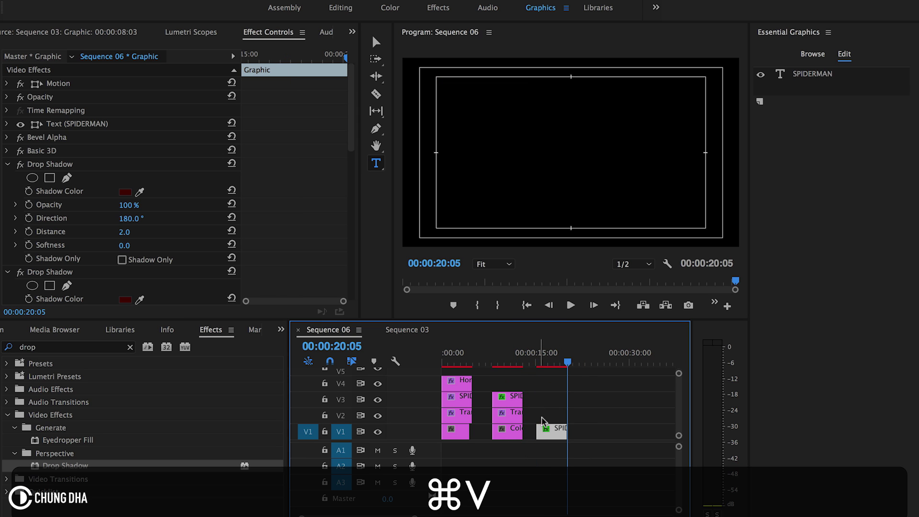
pyautogui.moveTo(554, 435); pyautogui.dragTo(505, 383)
# Turn off the red stroke on the copied title at 10:04.
pyautogui.click(506, 354)
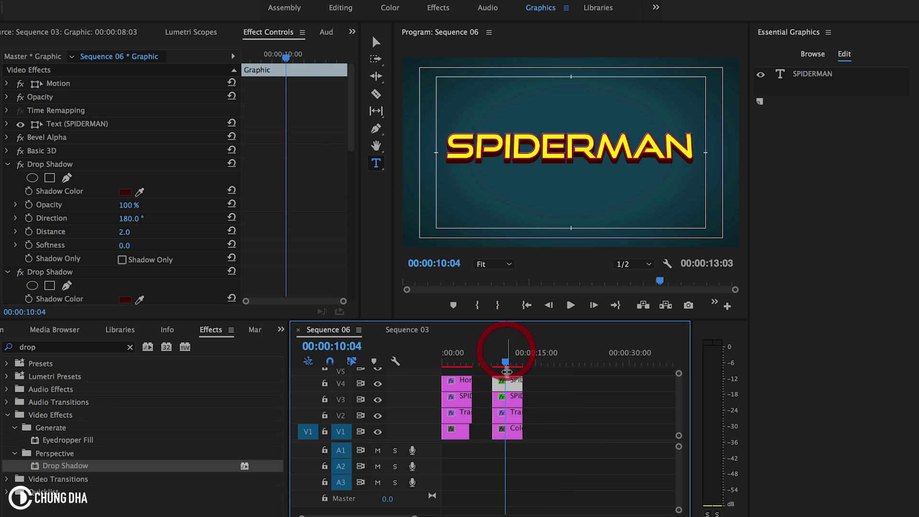
pyautogui.click(6, 124)
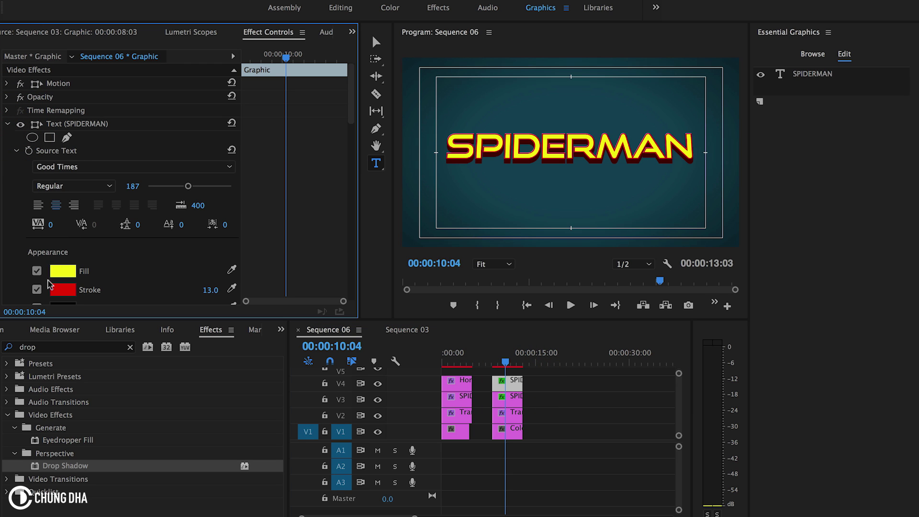
pyautogui.click(37, 289)
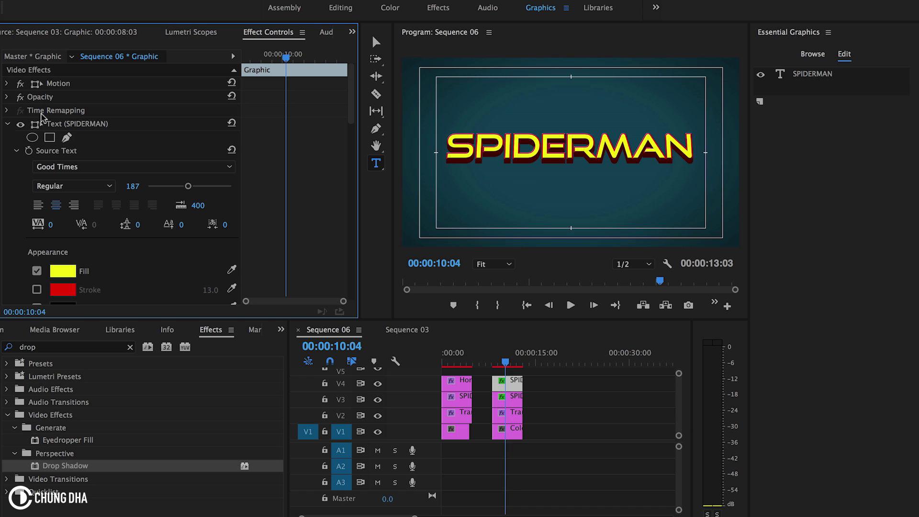
pyautogui.click(12, 124)
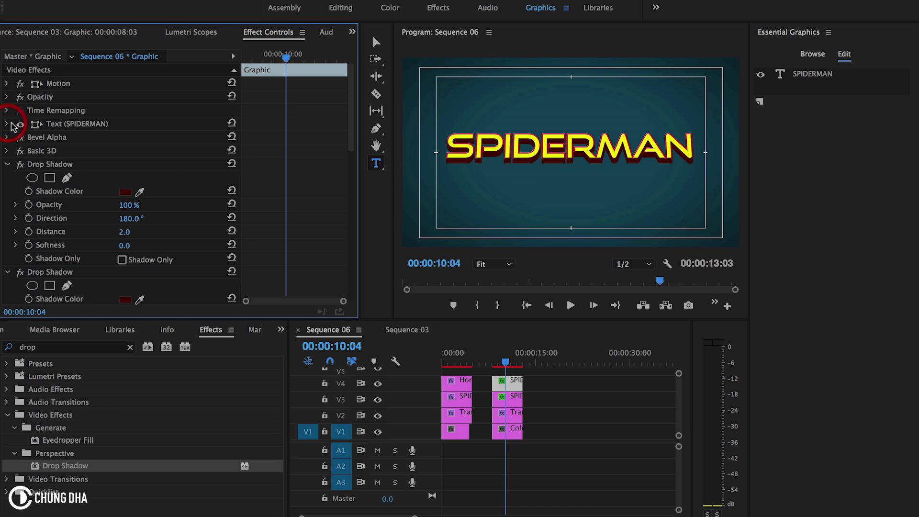
# Delete all five Drop Shadow effects from the copied title.
pyautogui.click(62, 165)
pyautogui.press('BackSpace')
pyautogui.click(62, 166)
pyautogui.press('BackSpace')
pyautogui.click(61, 165)
pyautogui.press('BackSpace')
pyautogui.click(62, 165)
pyautogui.press('BackSpace')
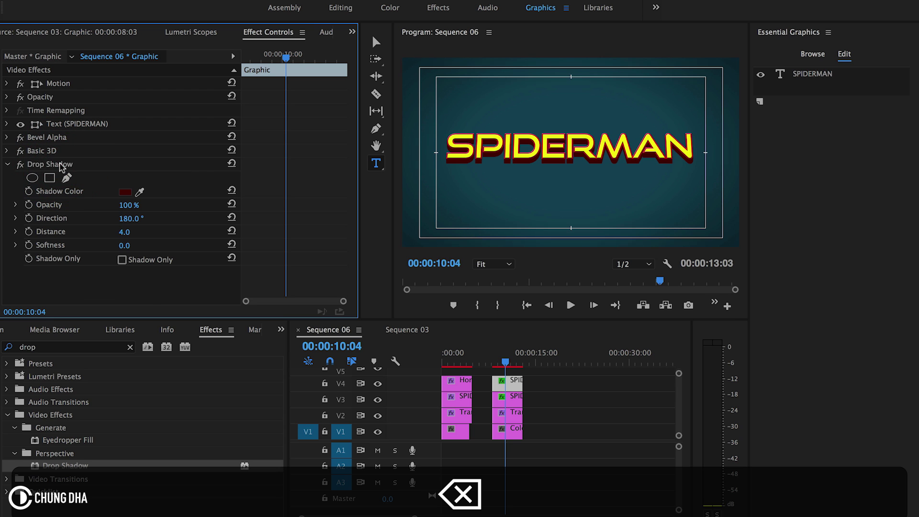
pyautogui.click(61, 165)
pyautogui.press('BackSpace')
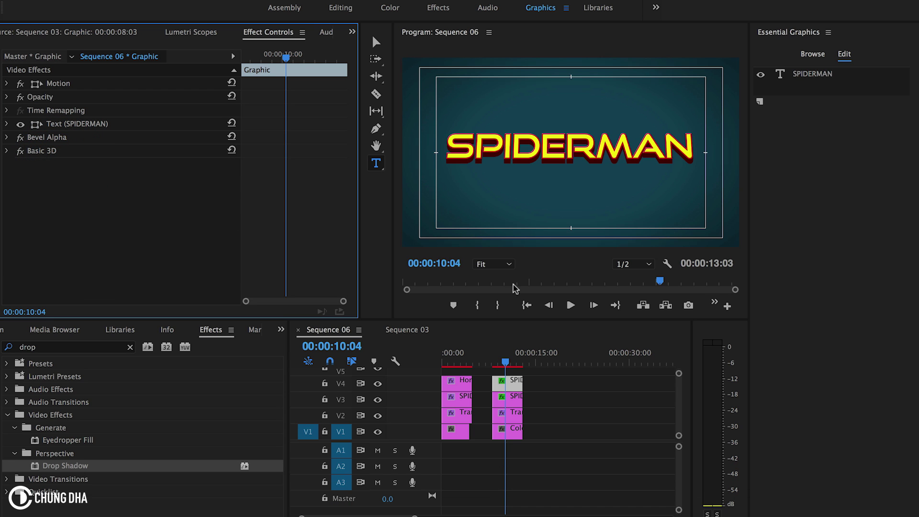
# Set the duplicate title's Bevel Alpha light angle to 168°.
pyautogui.click(7, 124)
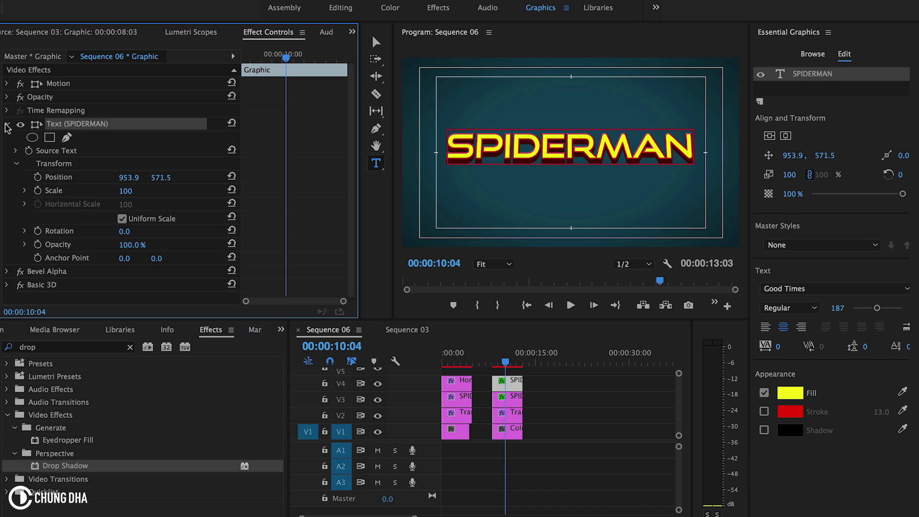
pyautogui.click(7, 124)
pyautogui.click(7, 137)
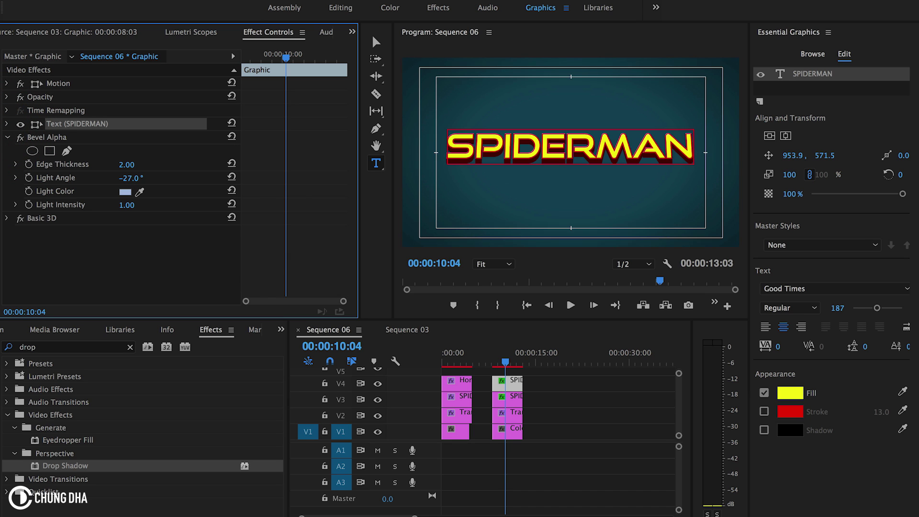
pyautogui.moveTo(126, 178); pyautogui.dragTo(186, 178)
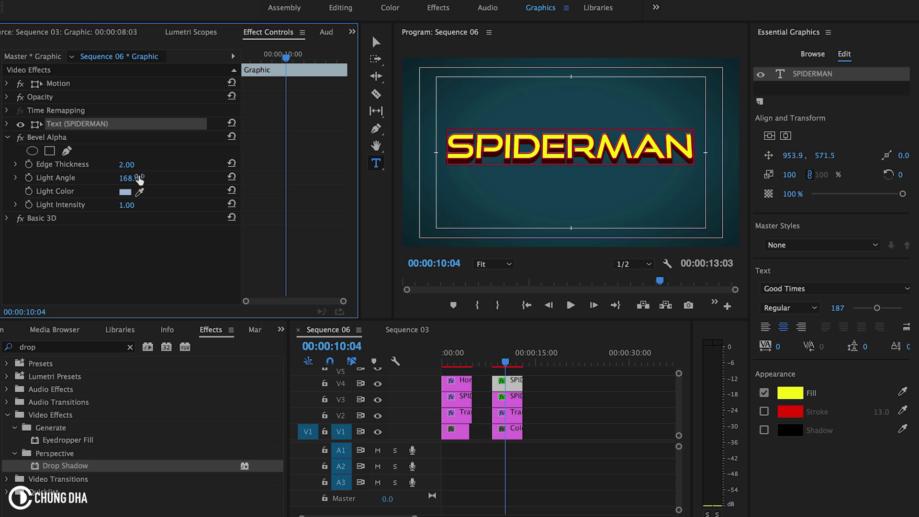
pyautogui.click(136, 205)
pyautogui.click(169, 206)
# Set the bevel edge thickness to 6.20 and save the project.
pyautogui.moveTo(129, 165); pyautogui.dragTo(149, 165)
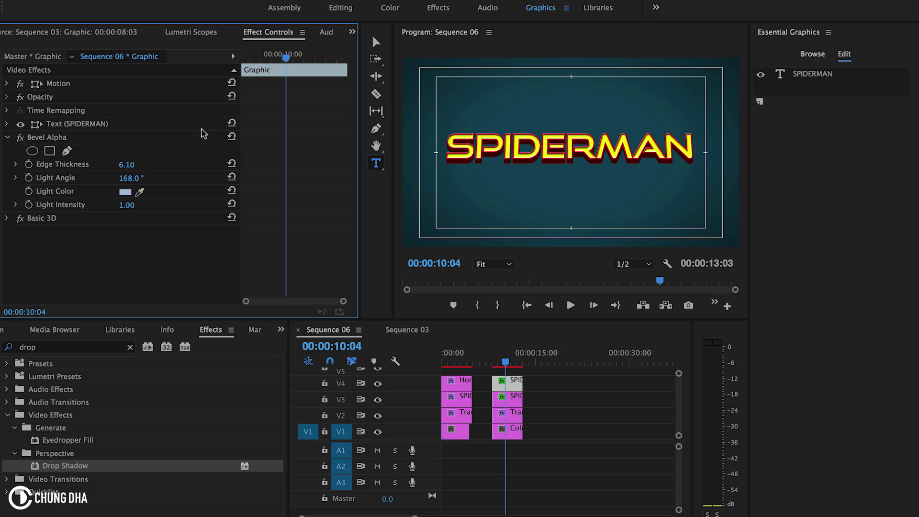
pyautogui.moveTo(126, 165); pyautogui.dragTo(140, 165)
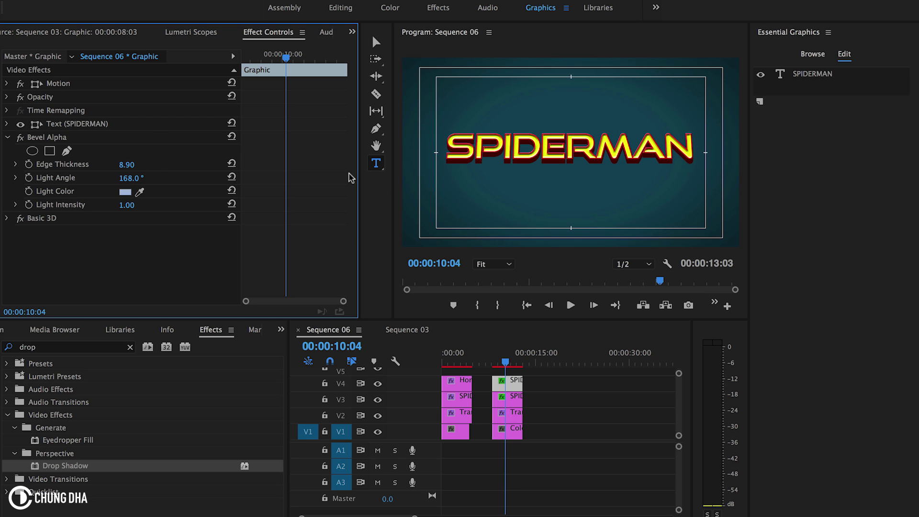
pyautogui.moveTo(127, 165); pyautogui.dragTo(115, 165)
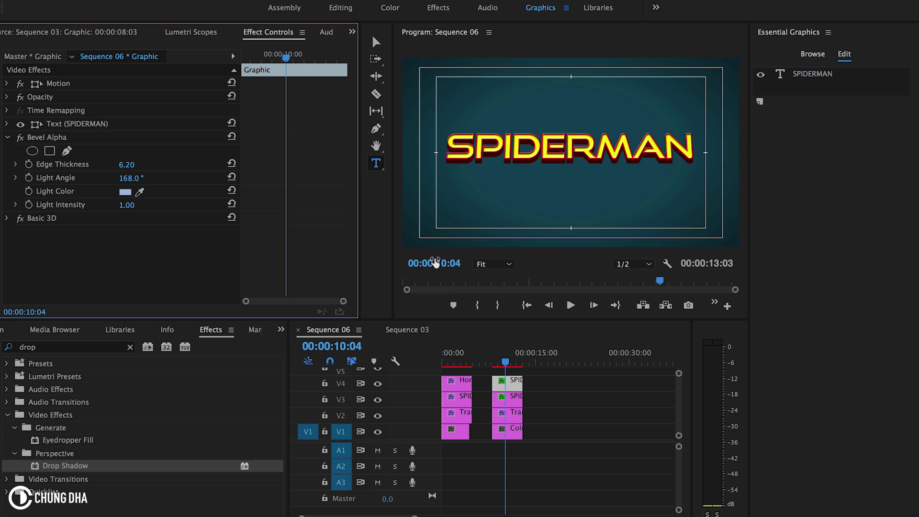
pyautogui.hotkey('ctrl', 's')
# Add a new text layer reading 'Home coming' below SPIDERMAN at 10:04.
pyautogui.click(506, 364)
pyautogui.moveTo(507, 365); pyautogui.dragTo(506, 365)
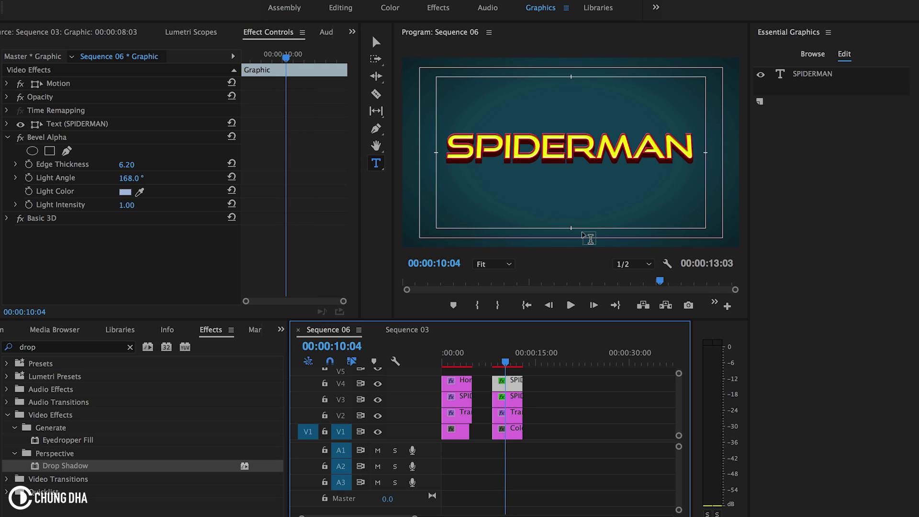
pyautogui.click(539, 190)
pyautogui.write('H')
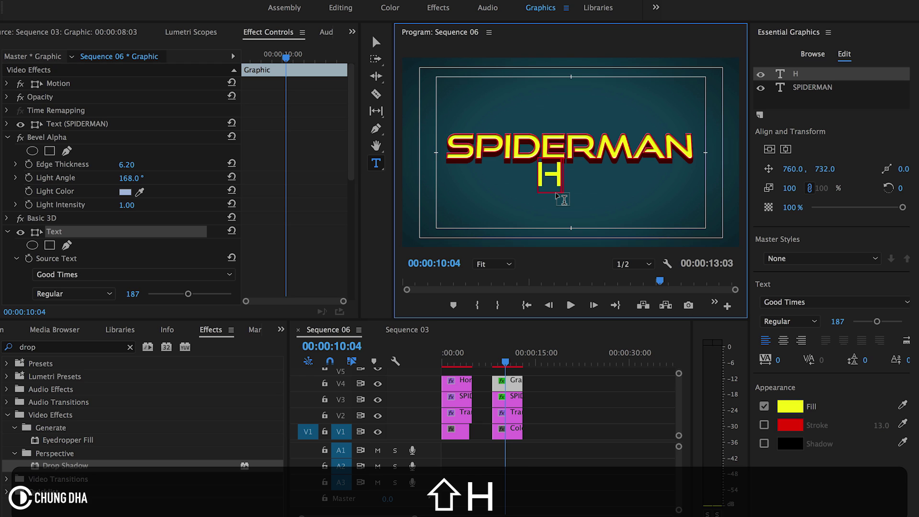
pyautogui.write('ome ')
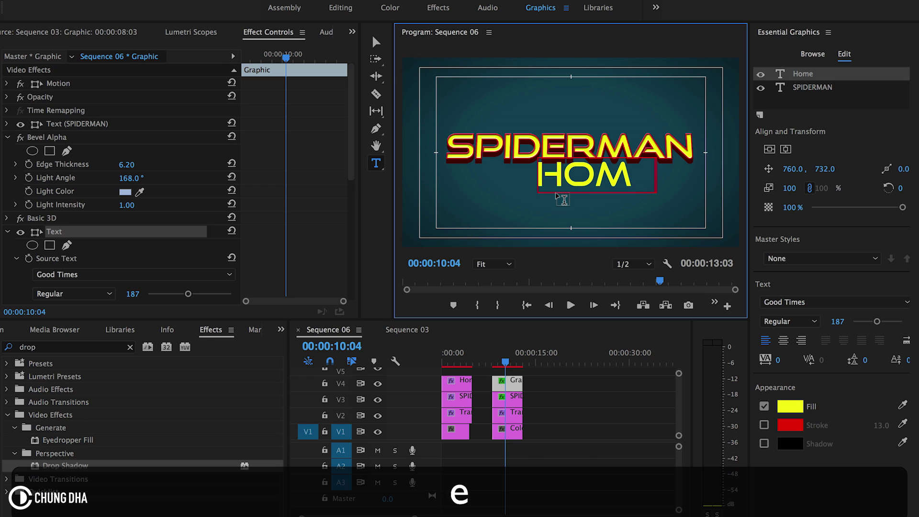
pyautogui.write('coming')
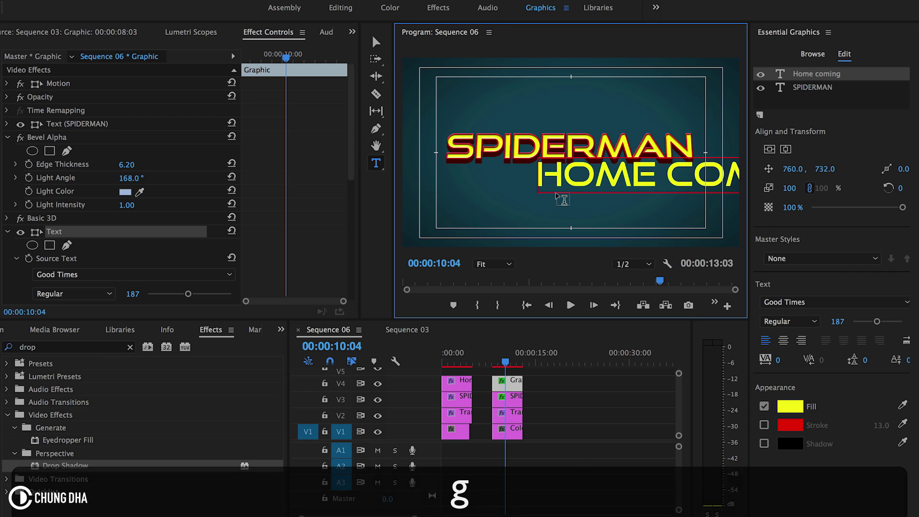
# Give the text the Handwriting - Dakota font and a white fill.
pyautogui.click(836, 302)
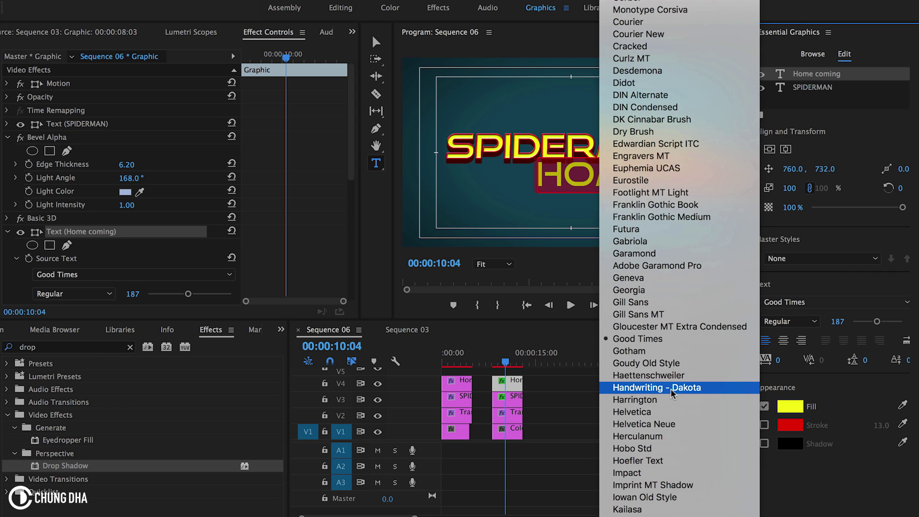
pyautogui.click(671, 389)
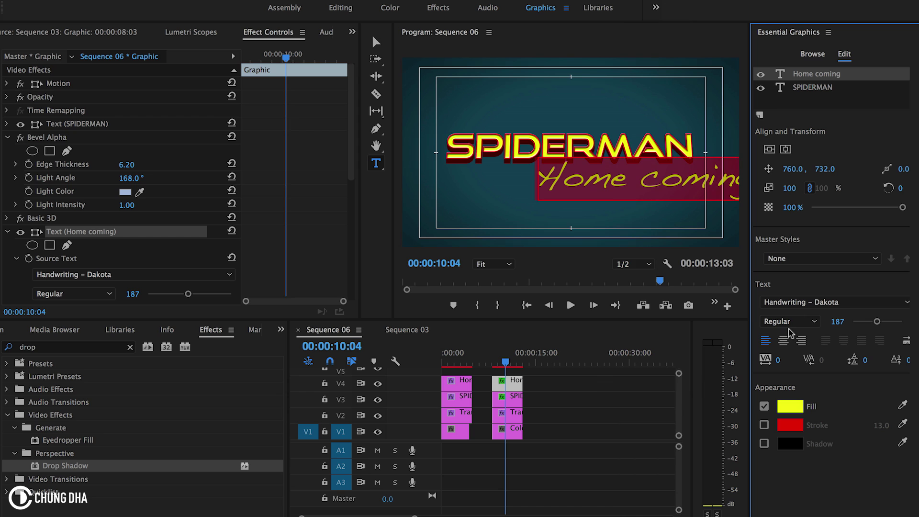
pyautogui.click(790, 406)
pyautogui.click(355, 257)
pyautogui.moveTo(355, 257); pyautogui.dragTo(265, 301)
pyautogui.click(607, 101)
# Centre-align the Home coming text and centre it horizontally and vertically in the frame.
pyautogui.scroll(-3, 179, 233)
pyautogui.moveTo(182, 231); pyautogui.dragTo(164, 234)
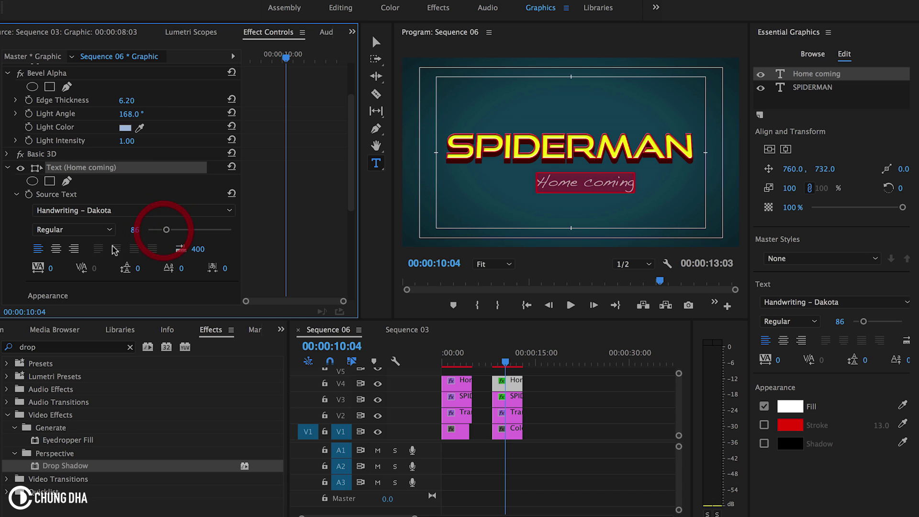
pyautogui.click(56, 249)
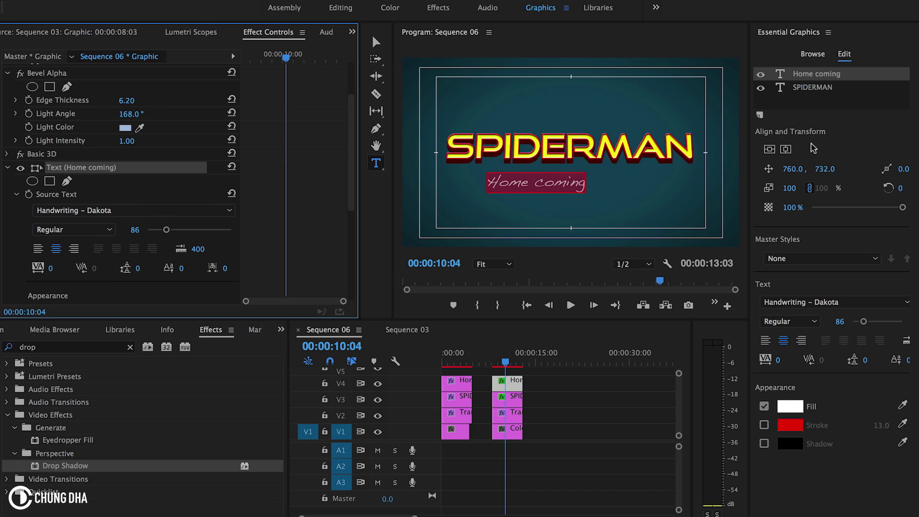
pyautogui.click(786, 149)
pyautogui.click(769, 149)
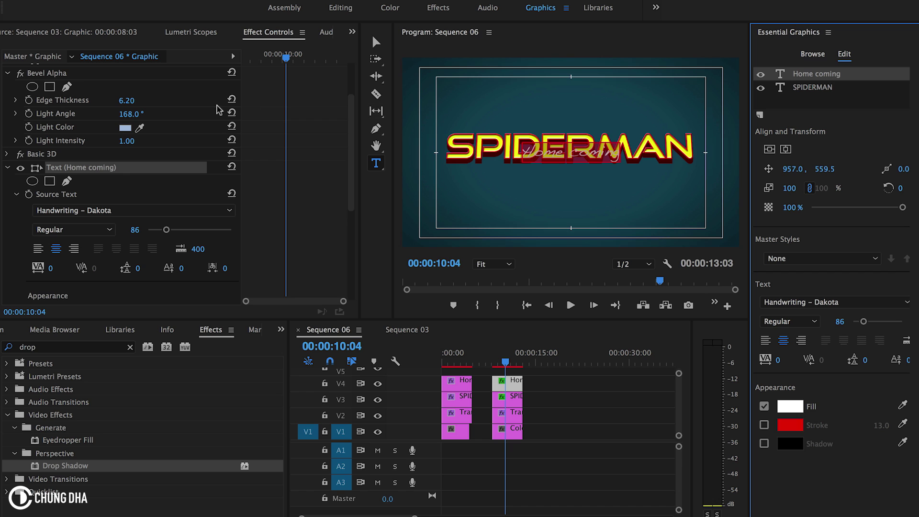
# Enlarge the text to size 102 and move it to Y 713.5, beneath SPIDERMAN.
pyautogui.scroll(-1, 296, 179)
pyautogui.scroll(-11, 294, 180)
pyautogui.moveTo(153, 231); pyautogui.dragTo(231, 232)
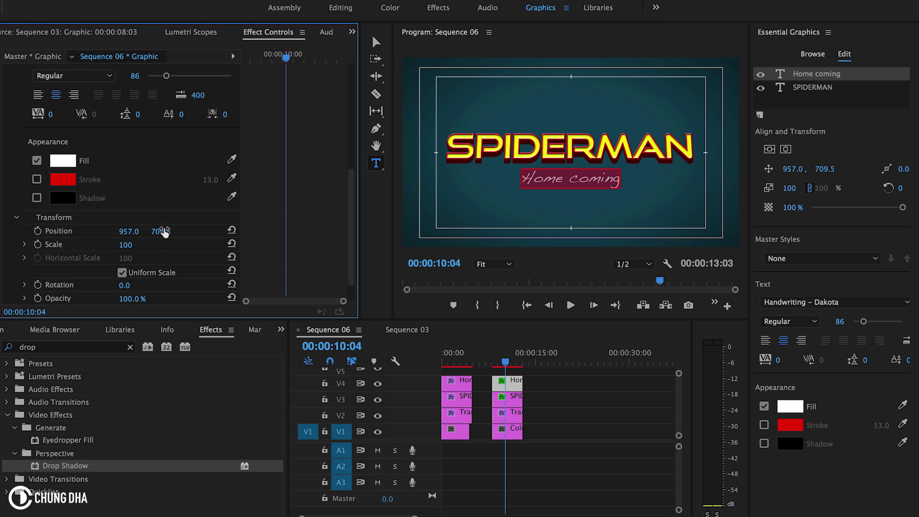
pyautogui.moveTo(167, 76); pyautogui.dragTo(169, 76)
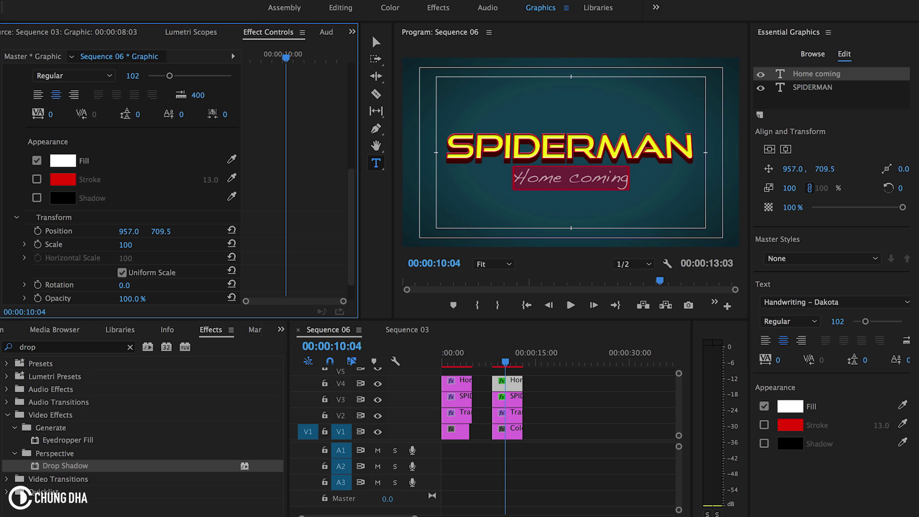
pyautogui.click(161, 231)
pyautogui.write('713.5')
pyautogui.click(201, 215)
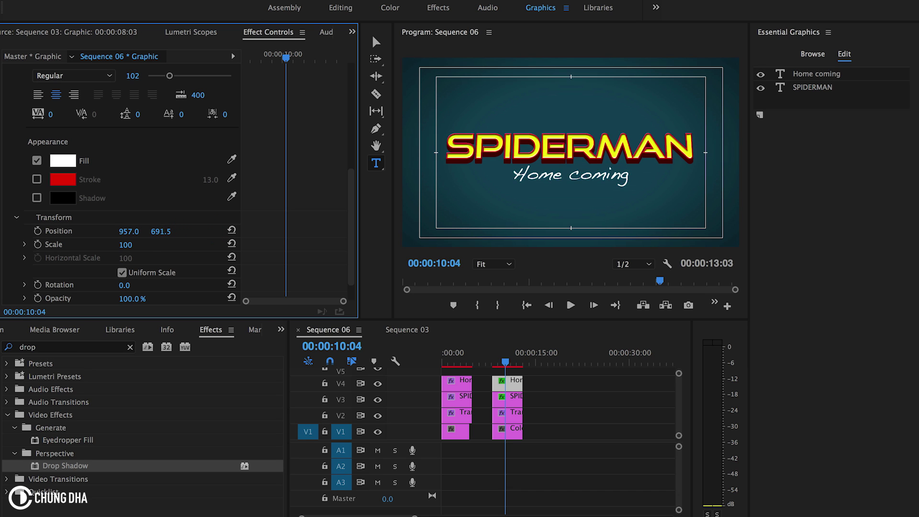
pyautogui.moveTo(161, 231); pyautogui.dragTo(144, 232)
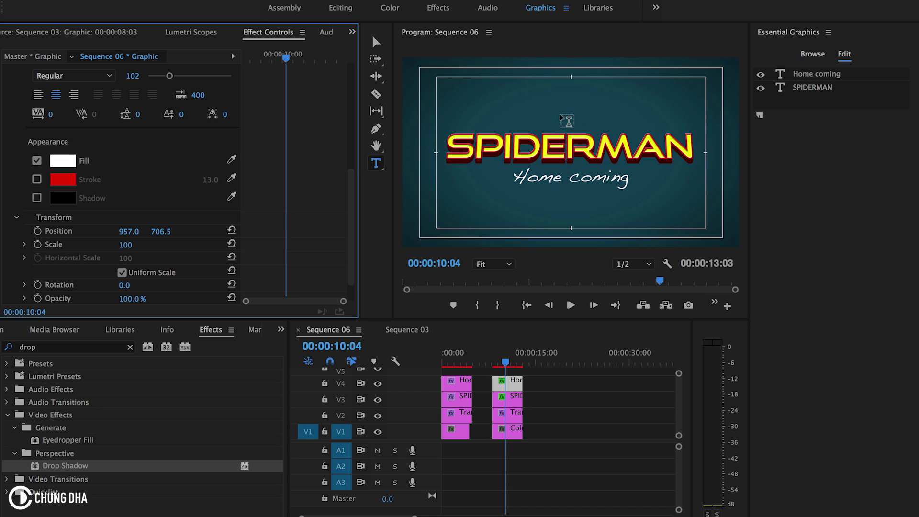
# Deselect the Home coming text in the Program monitor to preview the clean title card.
pyautogui.click(740, 259)
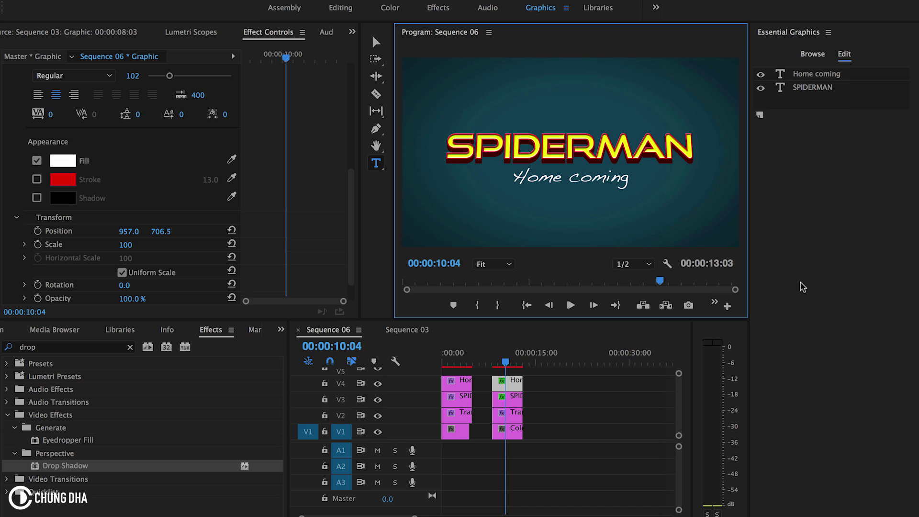